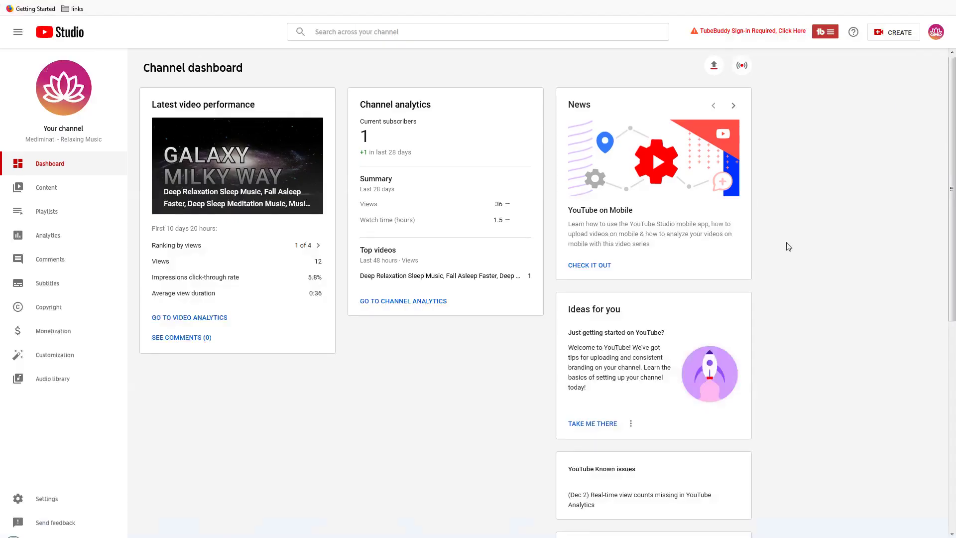
# Start a new video upload on the channel using the file test-1.mp4.
pyautogui.click(893, 35)
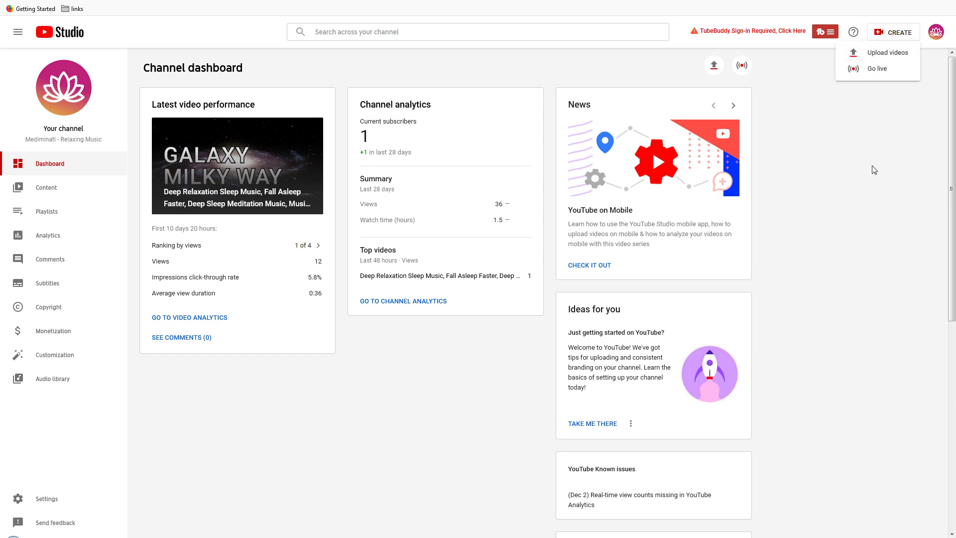
pyautogui.click(882, 53)
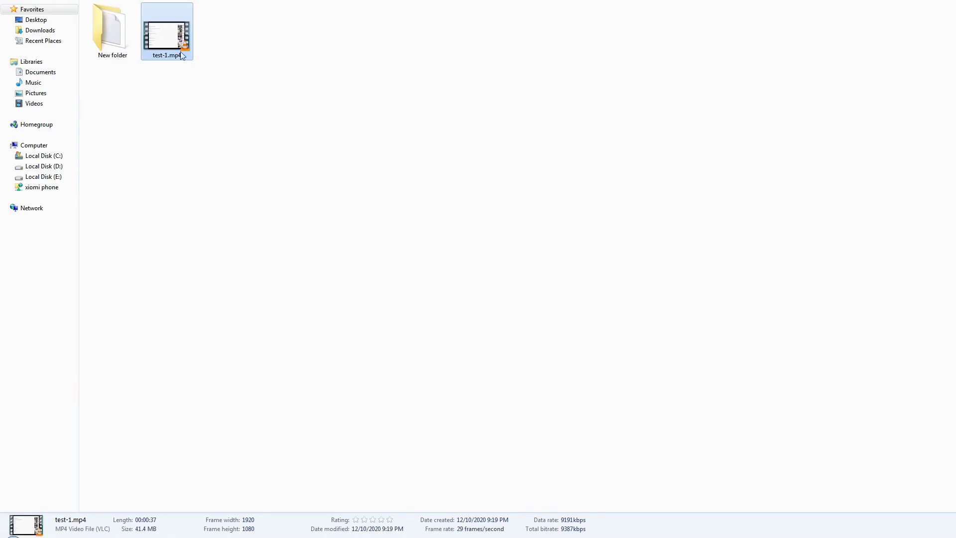
pyautogui.moveTo(171, 43); pyautogui.dragTo(449, 249)
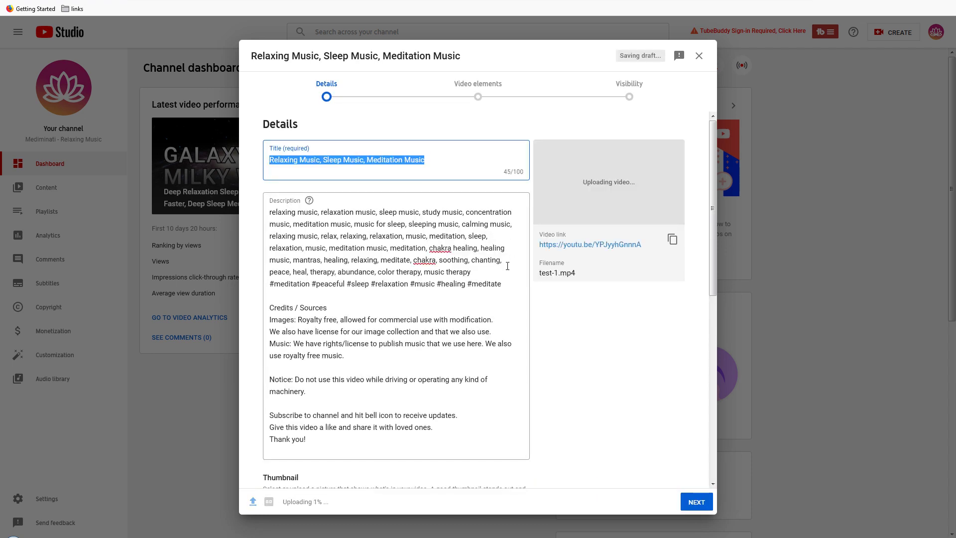
# Replace the uploaded video's title with "Test One".
pyautogui.click(462, 157)
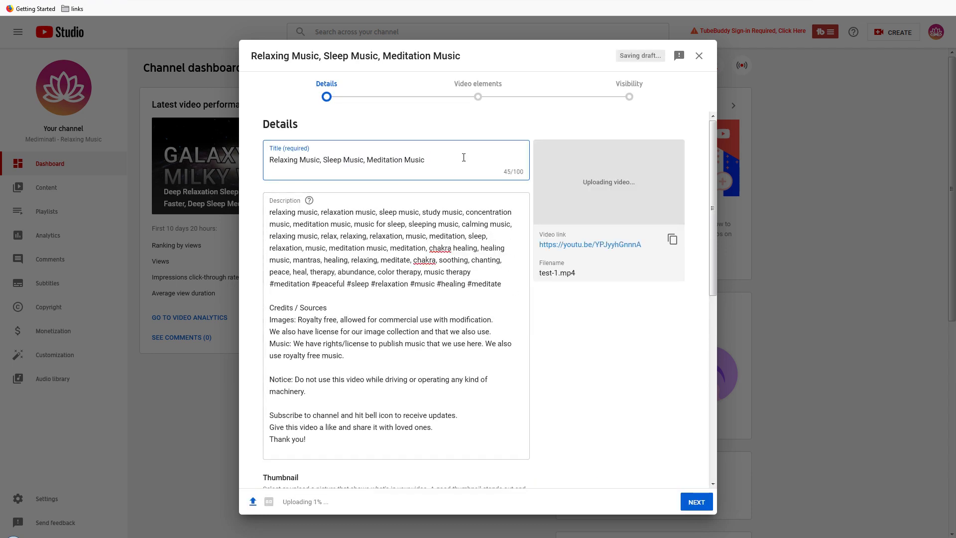
pyautogui.moveTo(463, 157); pyautogui.dragTo(240, 157)
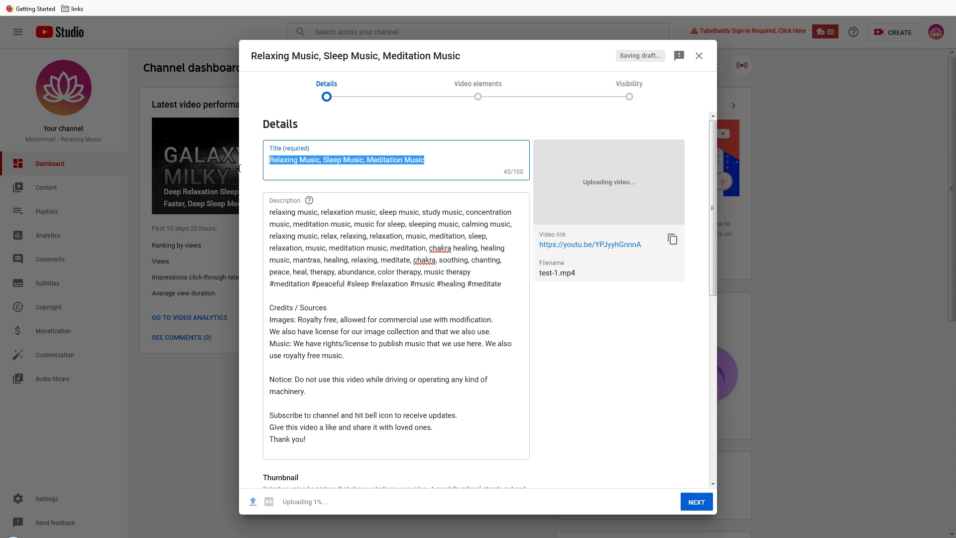
pyautogui.write('test One')
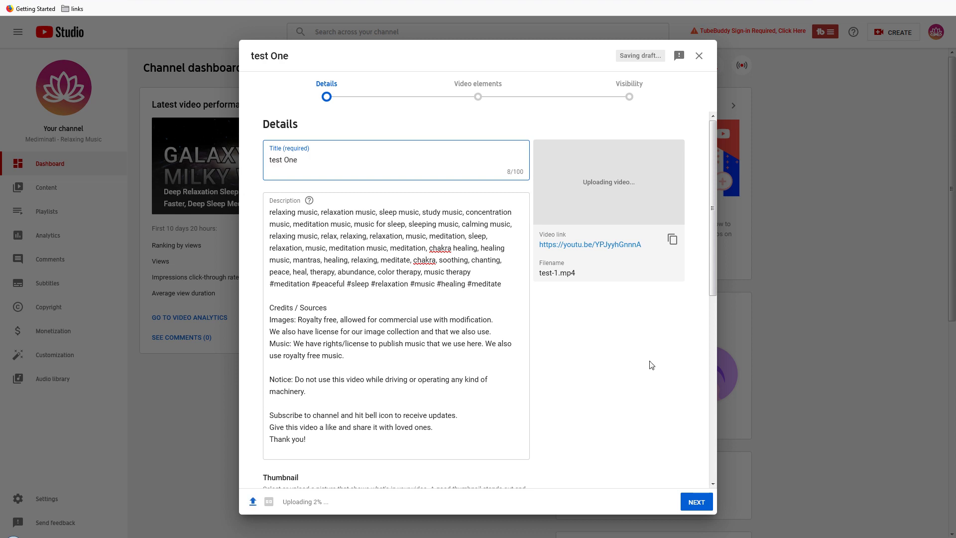
pyautogui.press('Home')
pyautogui.press('Delete')
pyautogui.write('T')
pyautogui.click(659, 421)
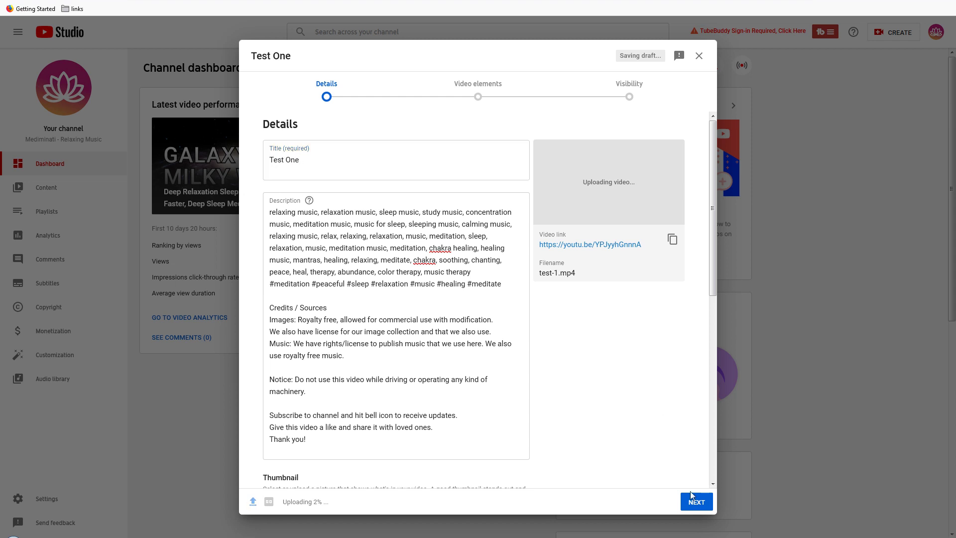
# Publish the Test One video as Public without adding video elements, and dismiss the upload notice.
pyautogui.click(694, 500)
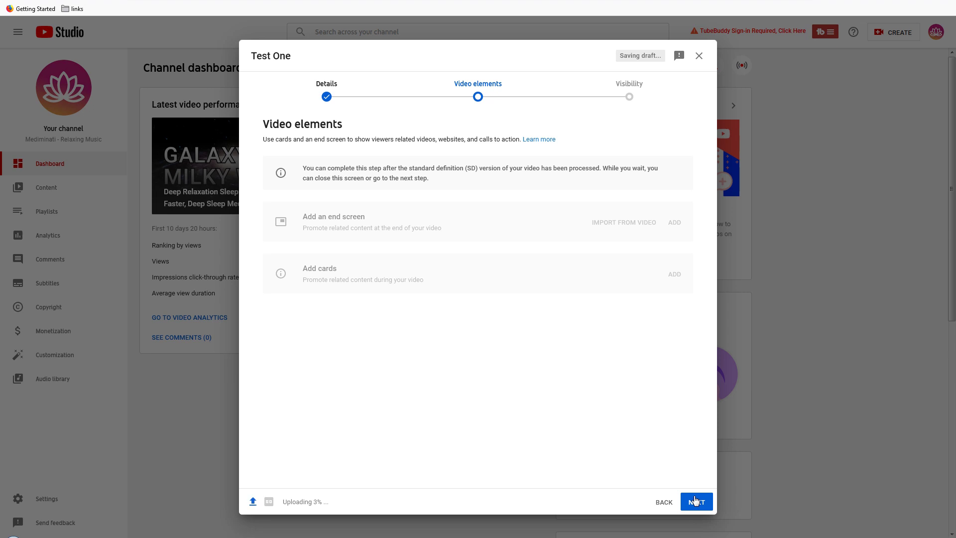
pyautogui.click(695, 500)
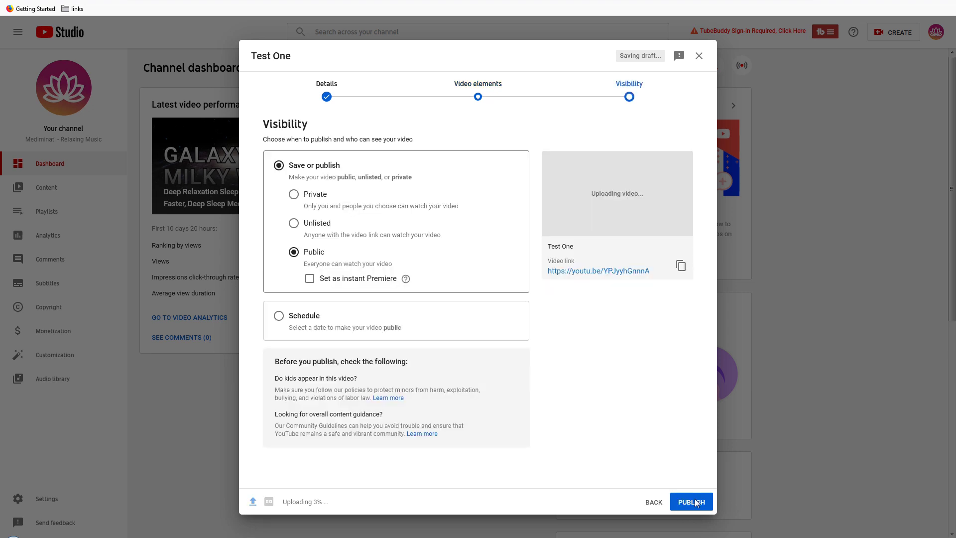
pyautogui.click(695, 502)
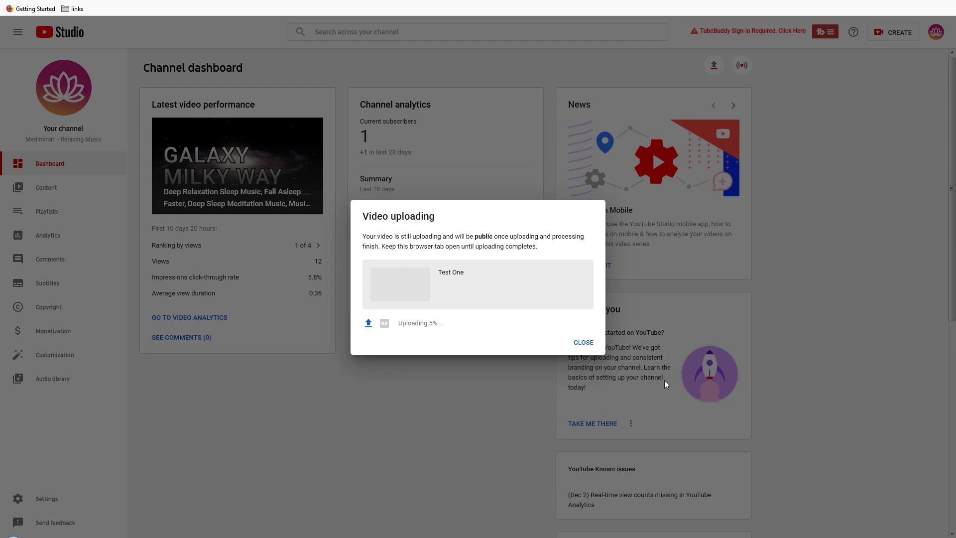
pyautogui.click(582, 342)
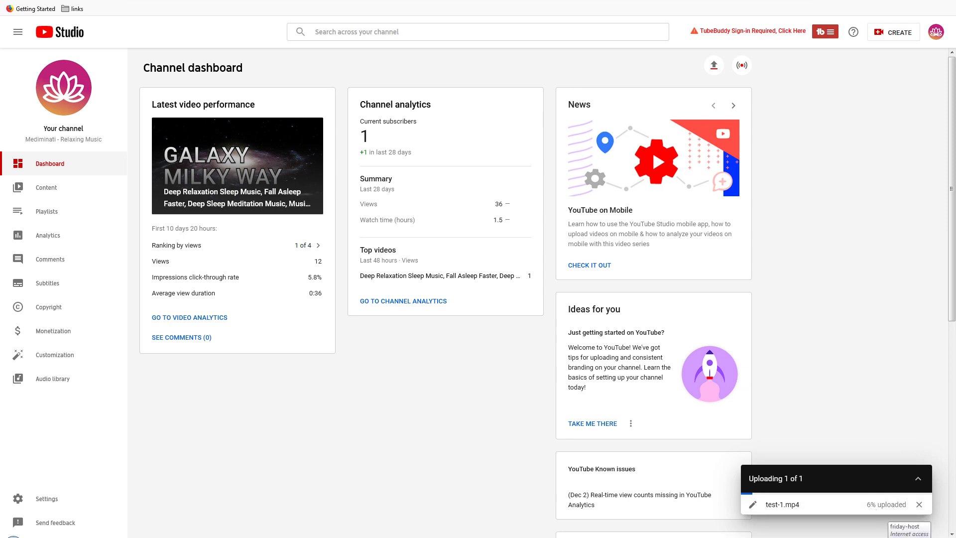
# Disconnect the computer from the friday-host wireless network while the video is uploading.
pyautogui.click(891, 535)
pyautogui.click(896, 402)
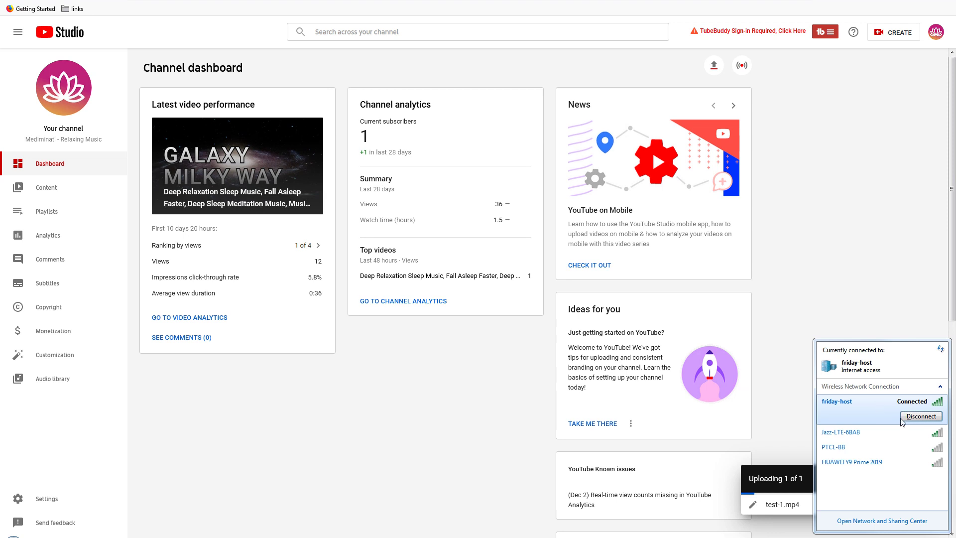
pyautogui.click(920, 421)
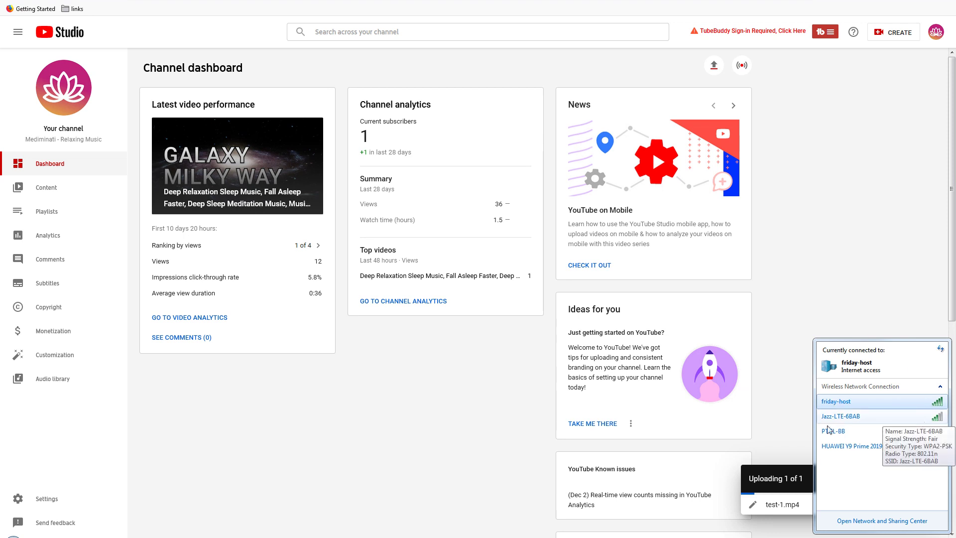
pyautogui.click(494, 429)
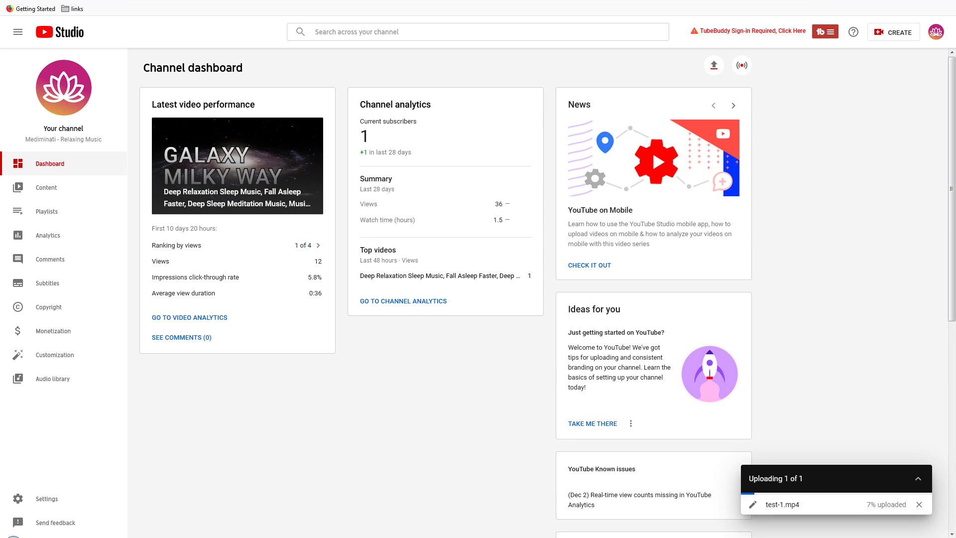
# Reconnect to the friday-host wireless network and check the connection status.
pyautogui.click(880, 405)
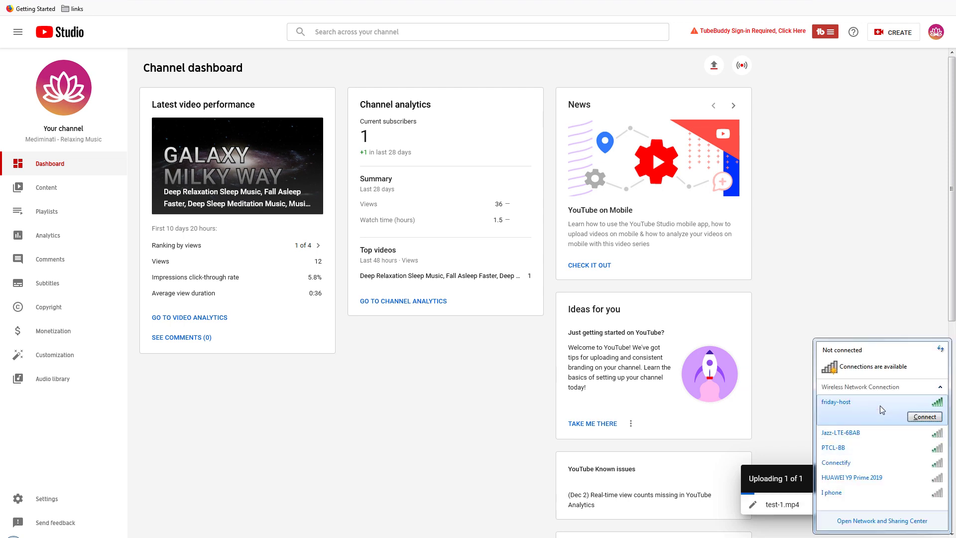
pyautogui.click(925, 416)
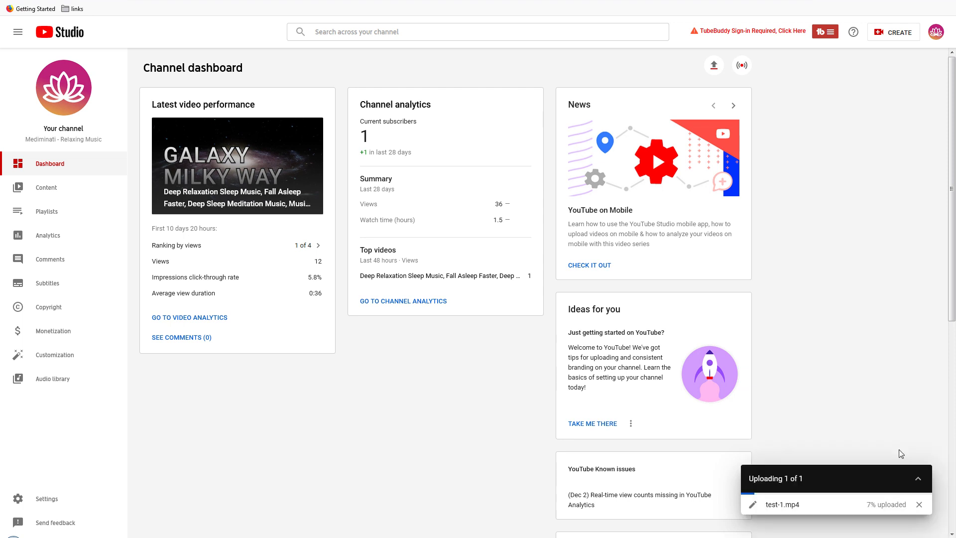
pyautogui.moveTo(901, 453); pyautogui.dragTo(892, 424)
pyautogui.click(892, 425)
pyautogui.click(911, 535)
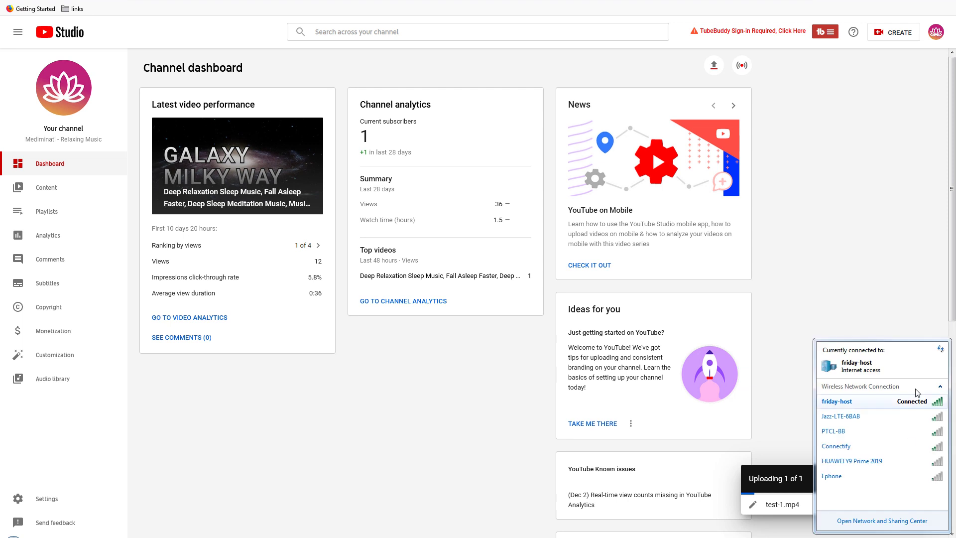
pyautogui.click(885, 308)
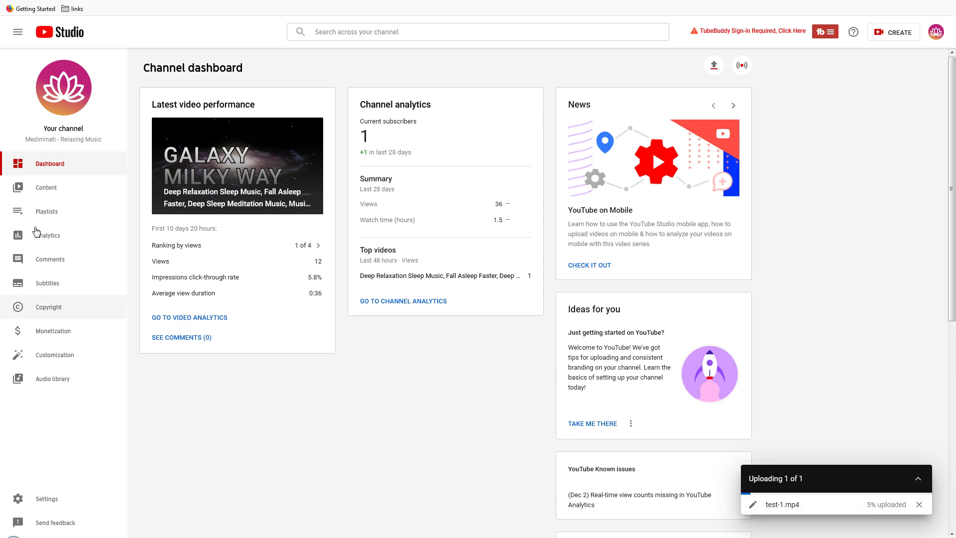
# Open the channel content list in a separate browser tab and reload it to check the Test One upload status.
pyautogui.rightClick(53, 193)
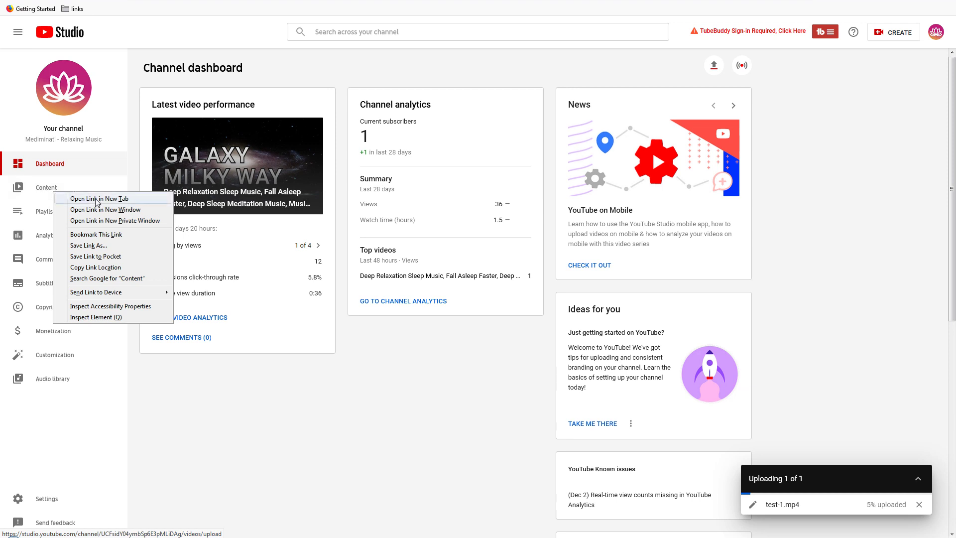
pyautogui.click(220, 288)
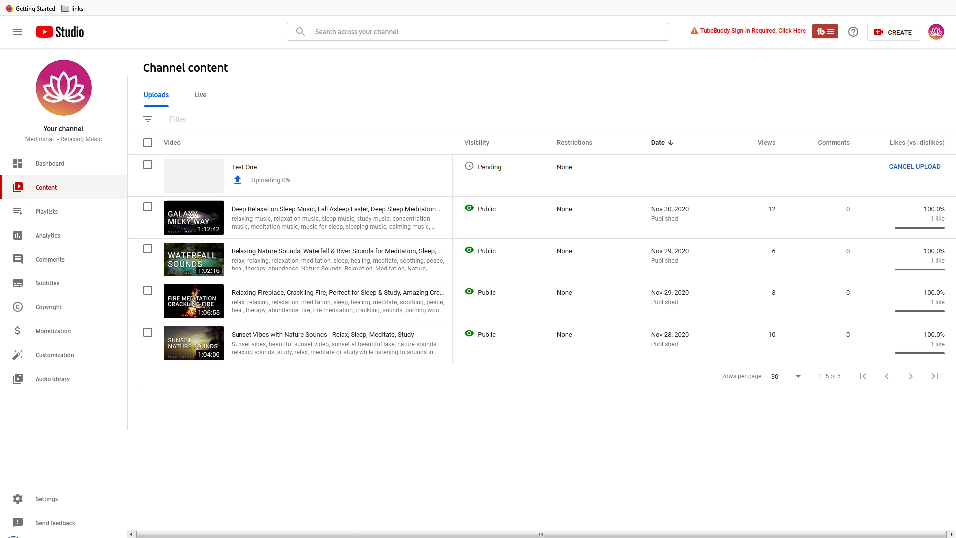
pyautogui.hotkey('alt', 'Left')
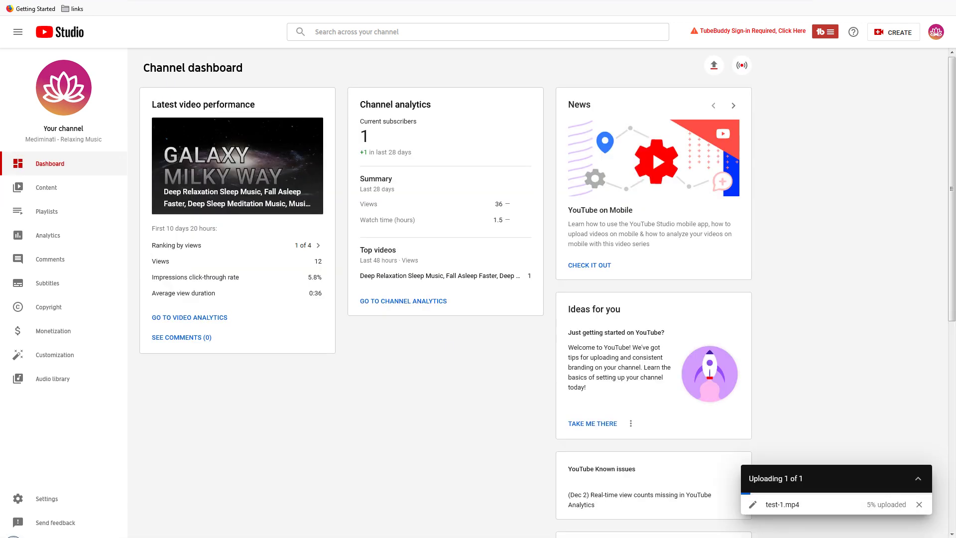
pyautogui.hotkey('alt', 'Right')
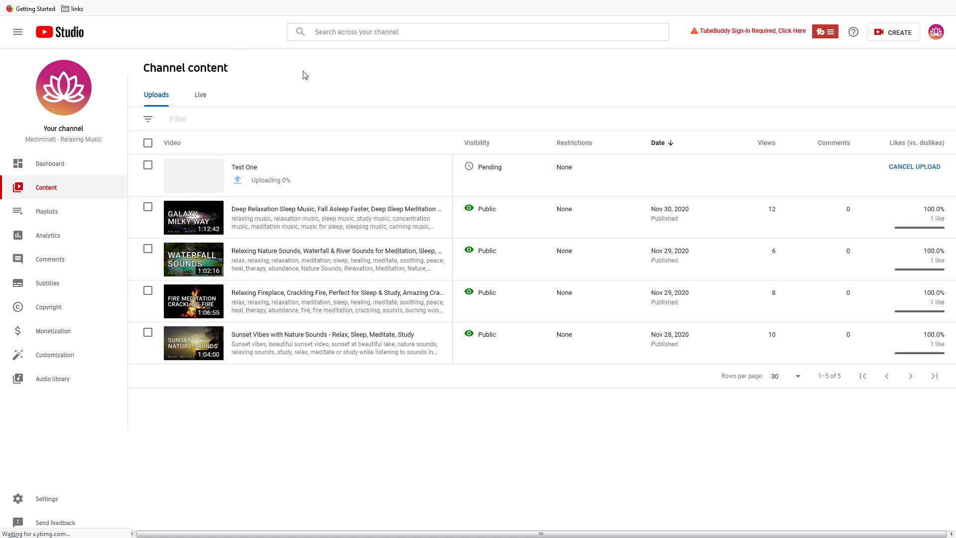
pyautogui.press('F5')
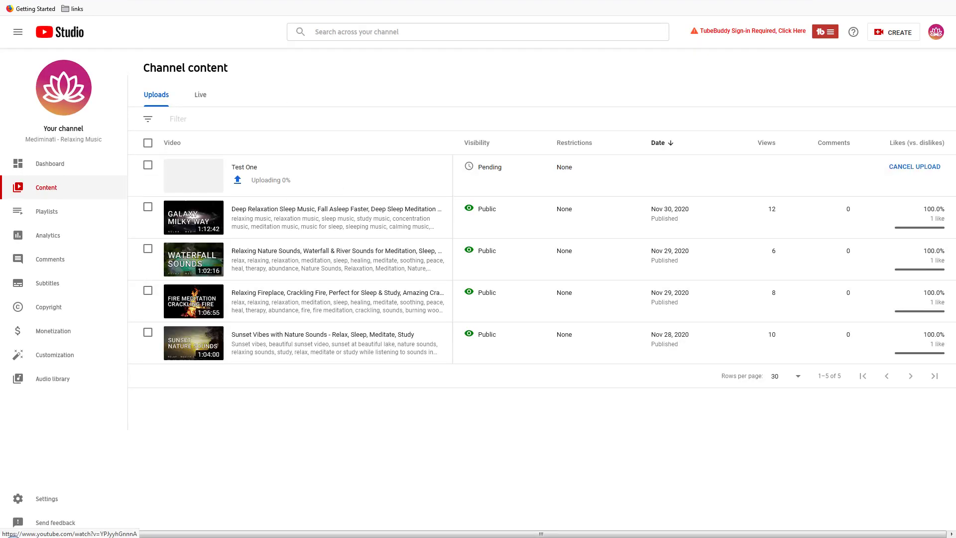
# Compare the Test One upload progress on the channel dashboard with that in the channel content list.
pyautogui.click(50, 164)
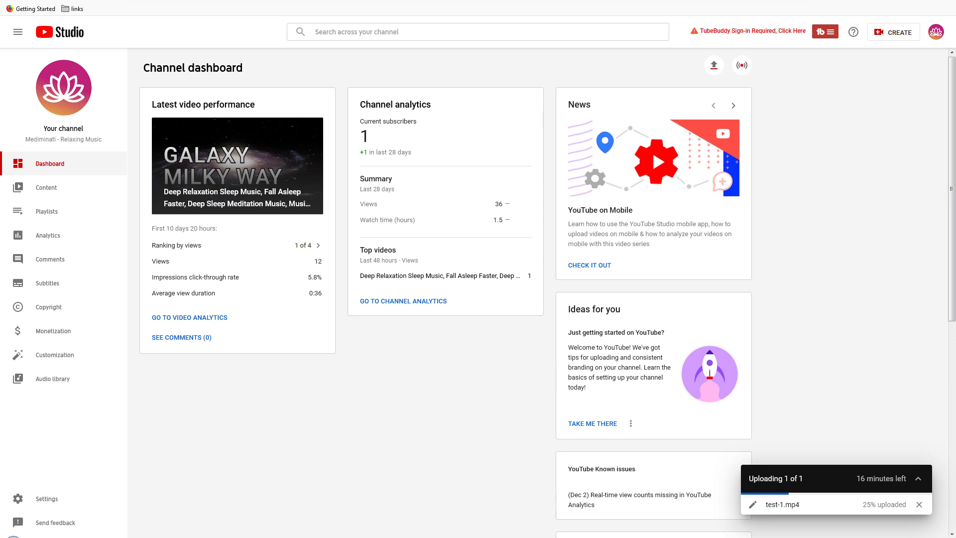
pyautogui.click(46, 187)
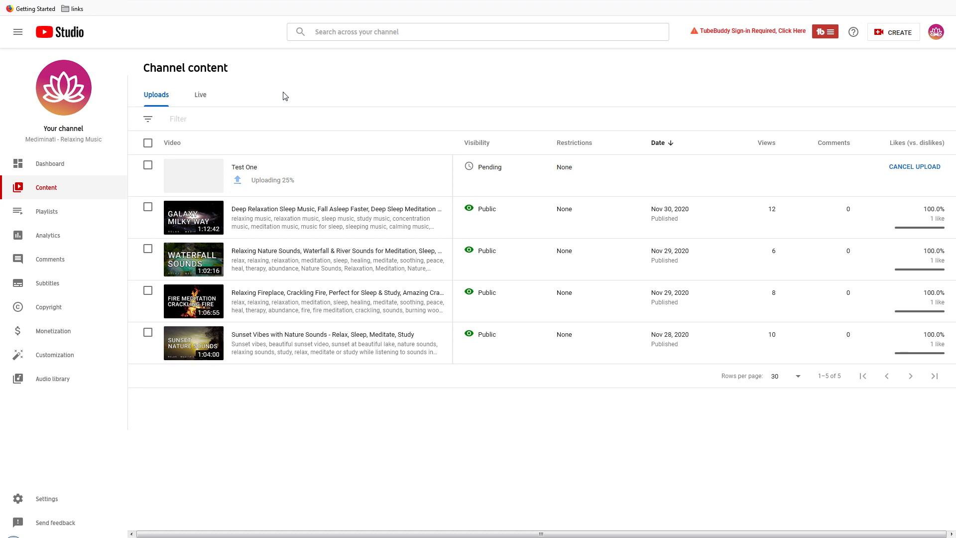
pyautogui.hotkey('alt', 'Left')
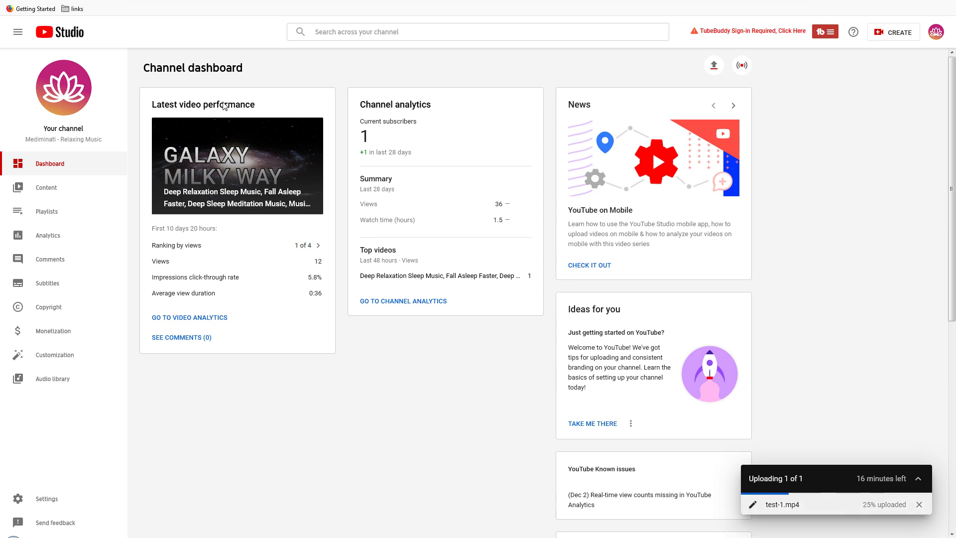
pyautogui.click(46, 188)
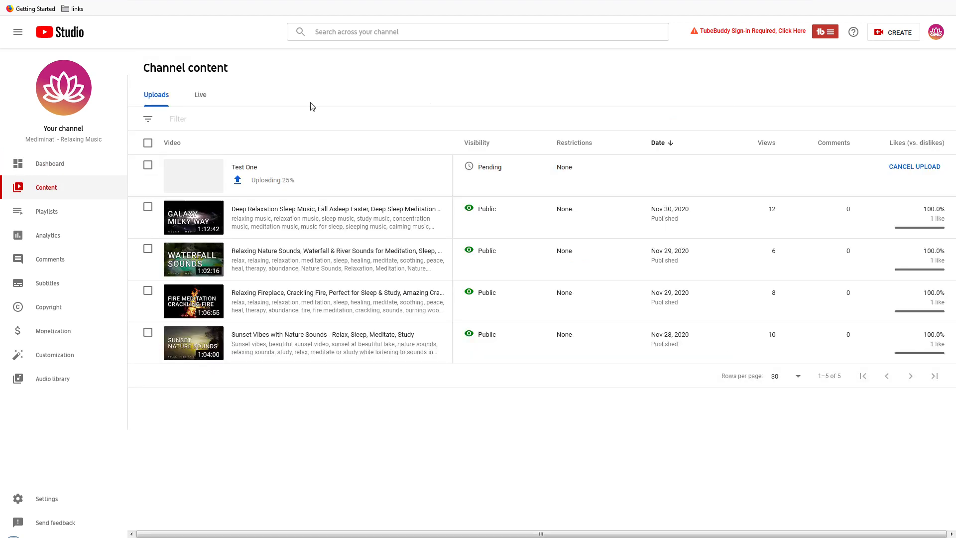
pyautogui.click(60, 32)
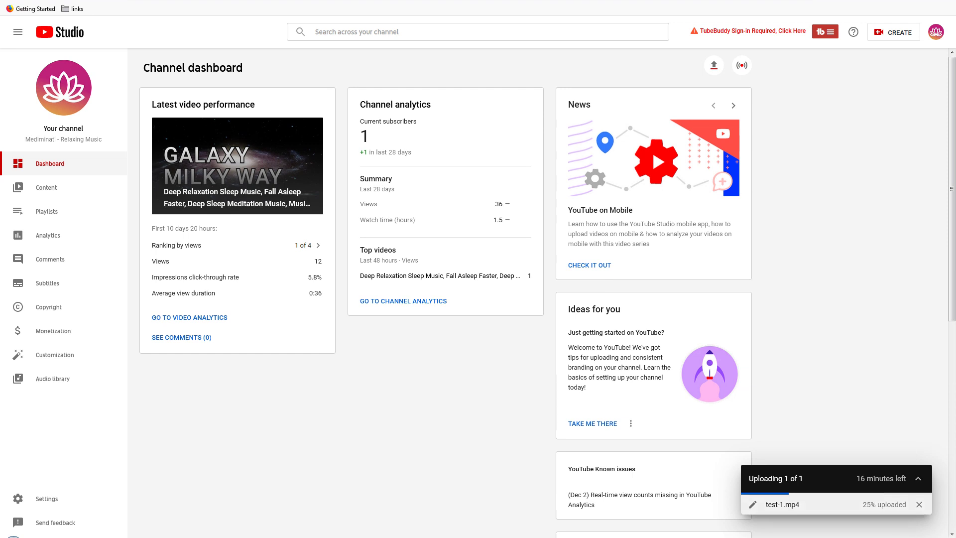
# Disconnect from the friday-host wireless network again during the upload.
pyautogui.click(938, 536)
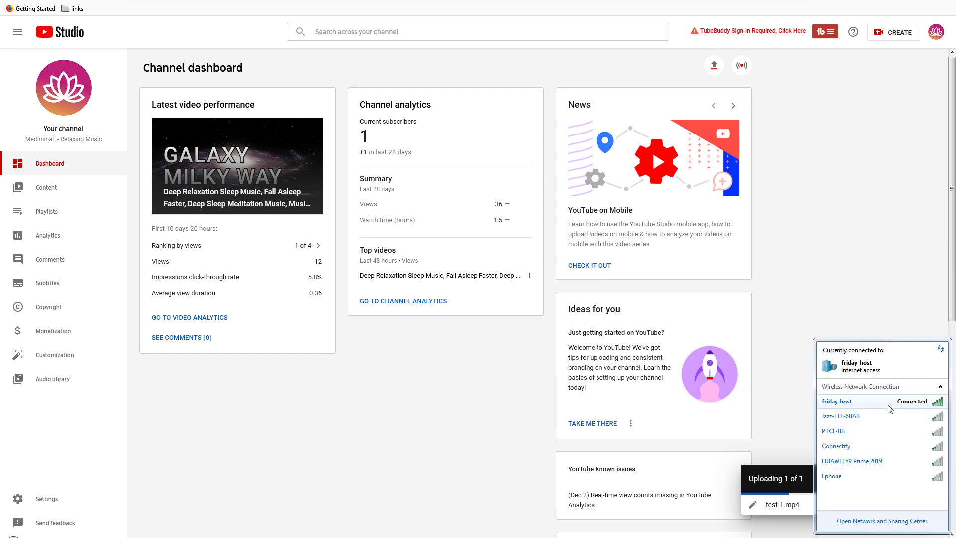
pyautogui.click(876, 302)
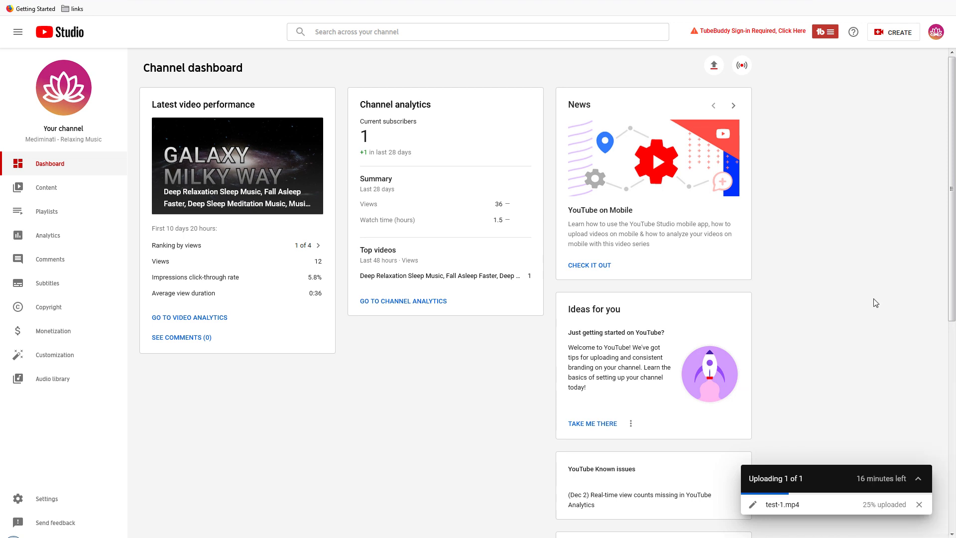
pyautogui.click(938, 536)
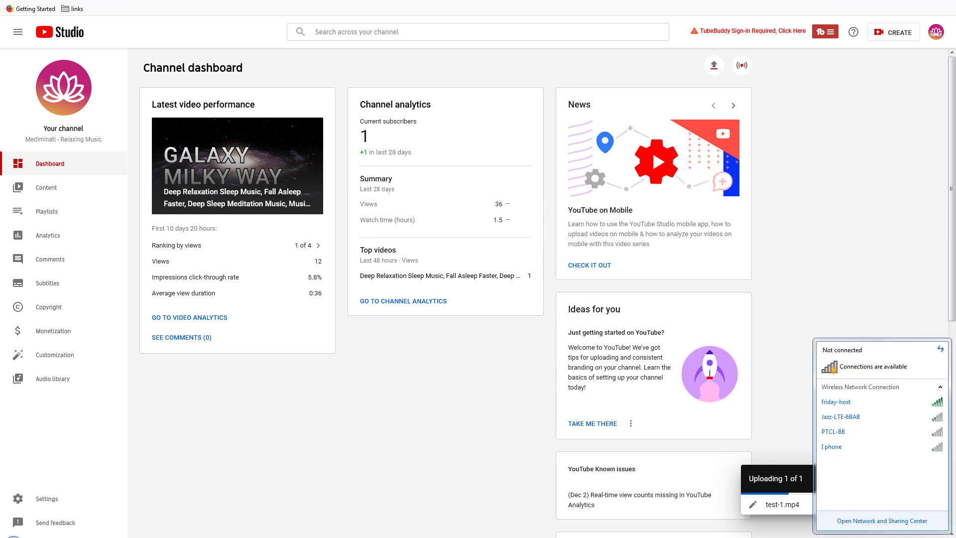
# Reconnect to friday-host and check the Test One upload in the channel content list.
pyautogui.click(886, 409)
pyautogui.click(918, 420)
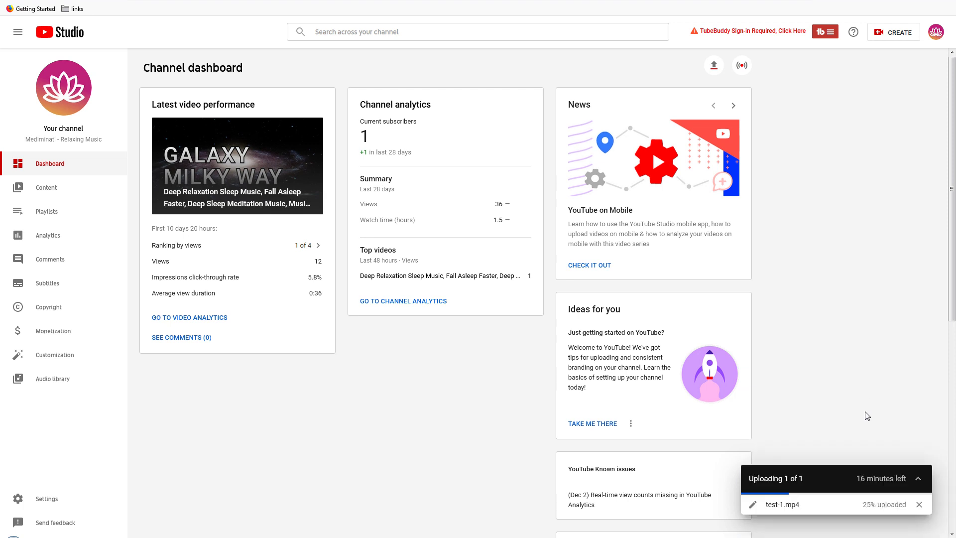
pyautogui.click(899, 537)
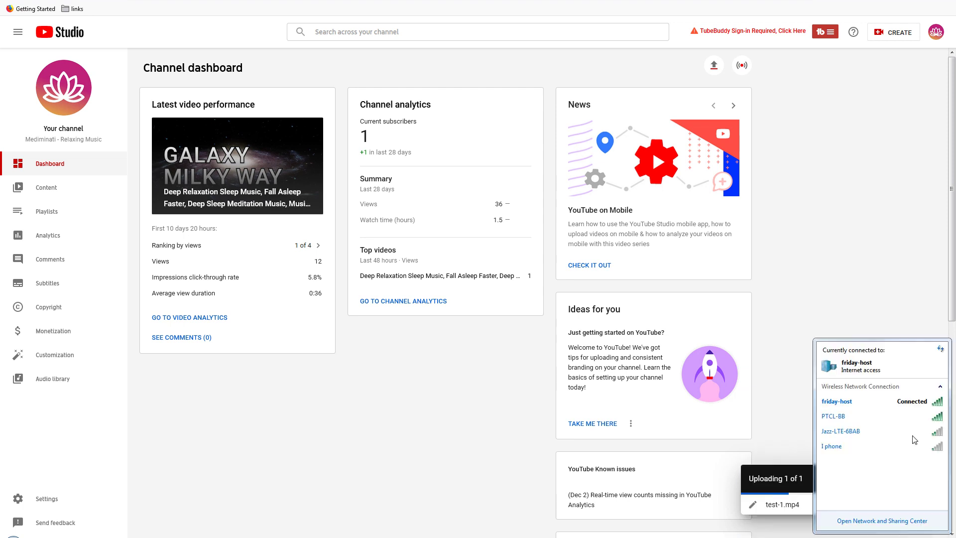
pyautogui.click(907, 314)
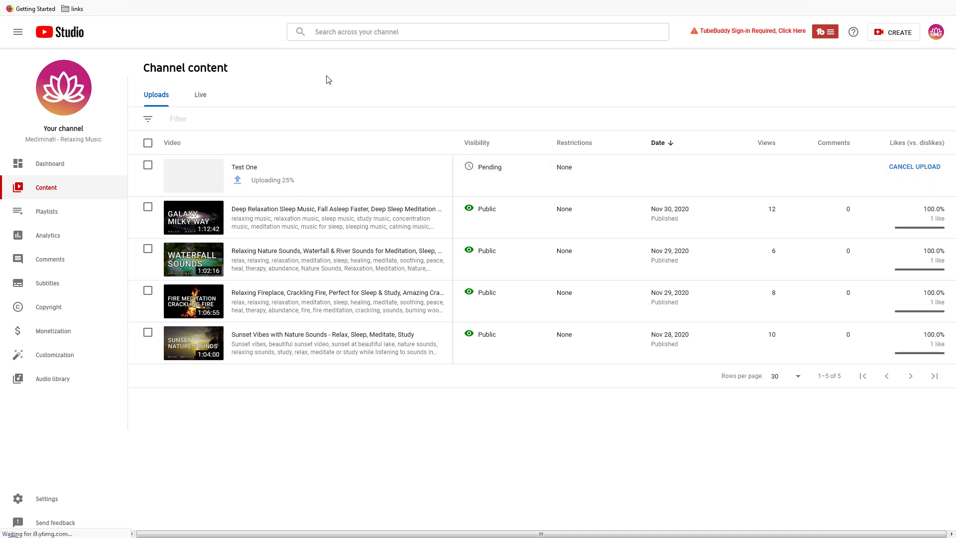
pyautogui.hotkey('alt', 'Left')
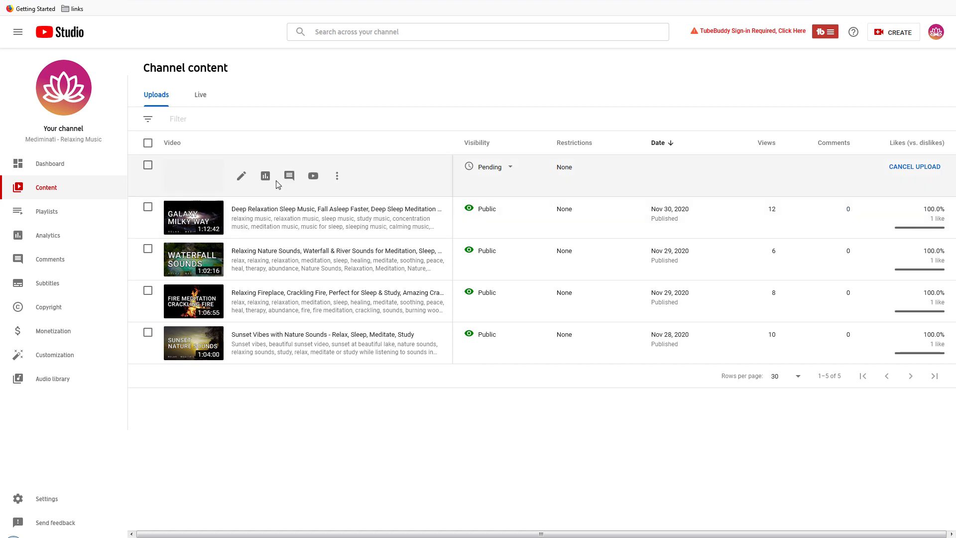
# Close the channel dashboard tab while test-1.mp4 is still uploading and confirm leaving the page.
pyautogui.hotkey('alt', 'Left')
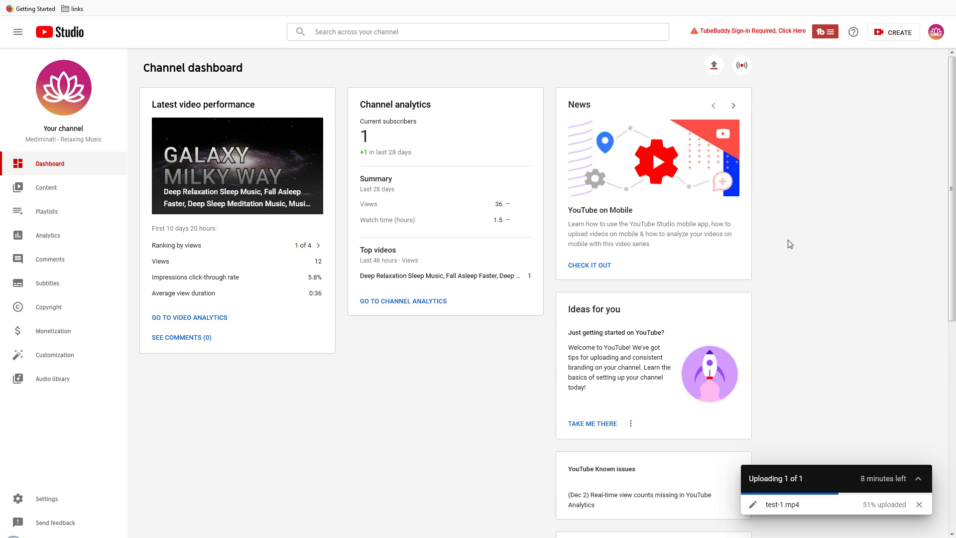
pyautogui.hotkey('ctrl', 't')
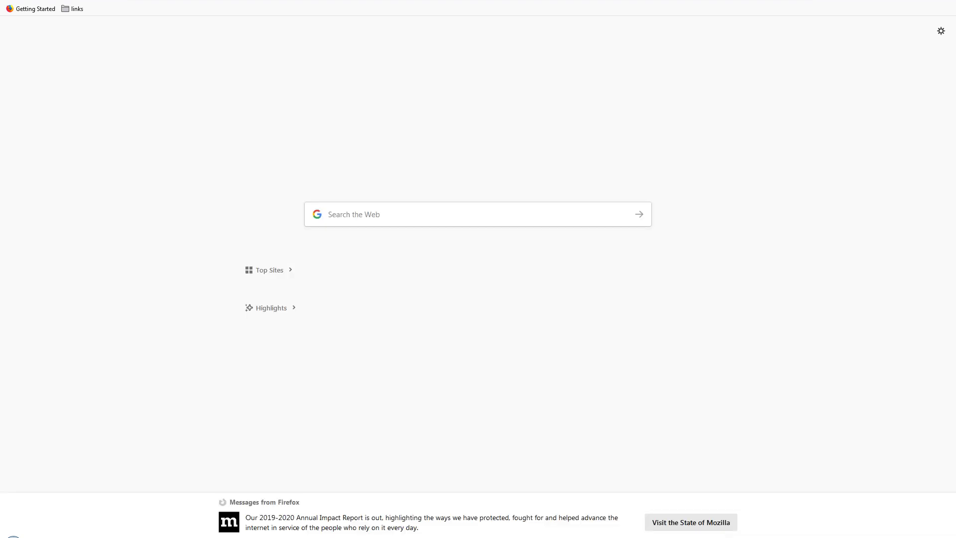
pyautogui.hotkey('ctrl', 'w')
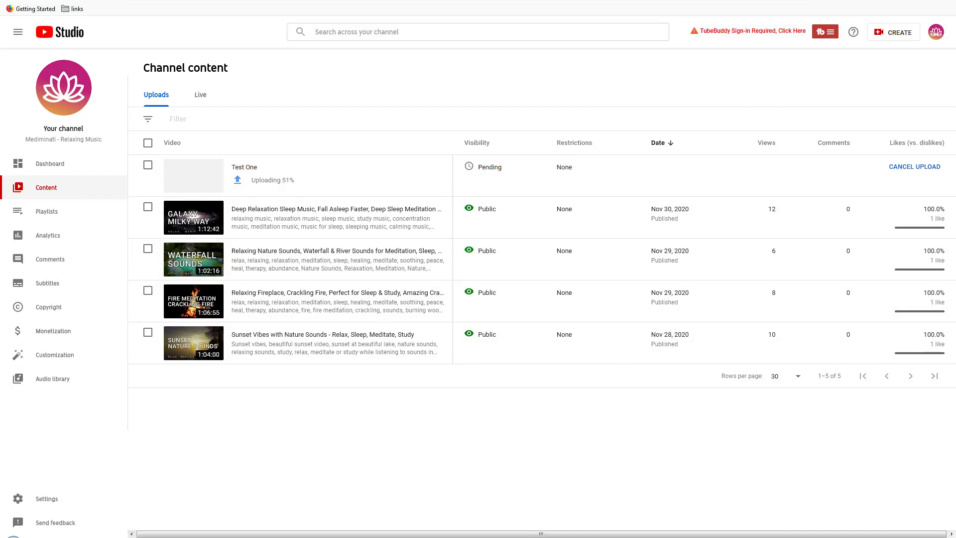
pyautogui.hotkey('ctrl', 'shift', 'Tab')
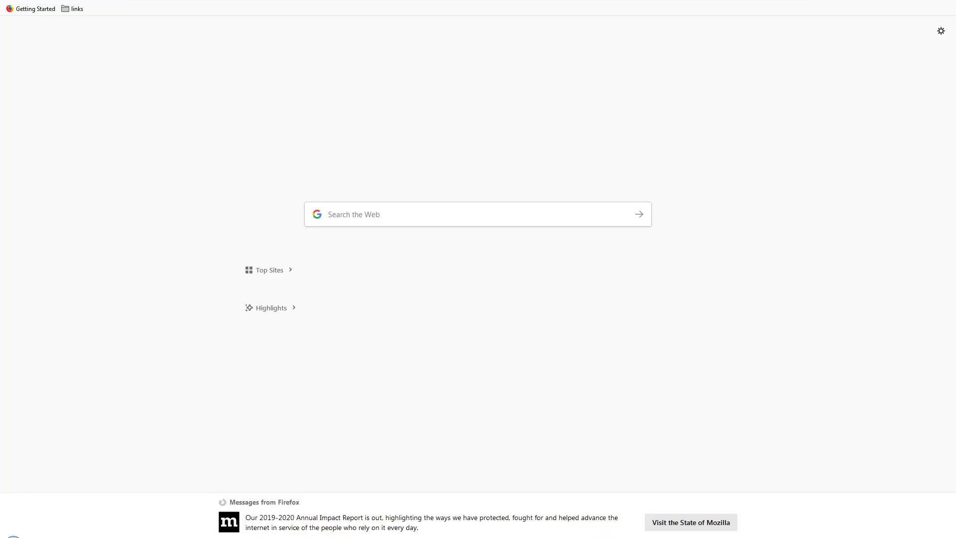
pyautogui.hotkey('ctrl', 'shift', 'Tab')
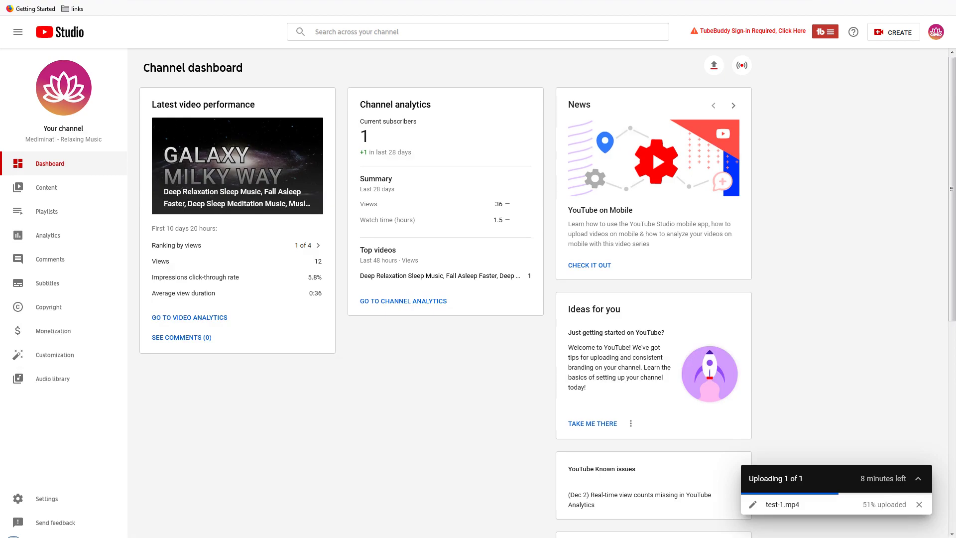
pyautogui.hotkey('ctrl', 'w')
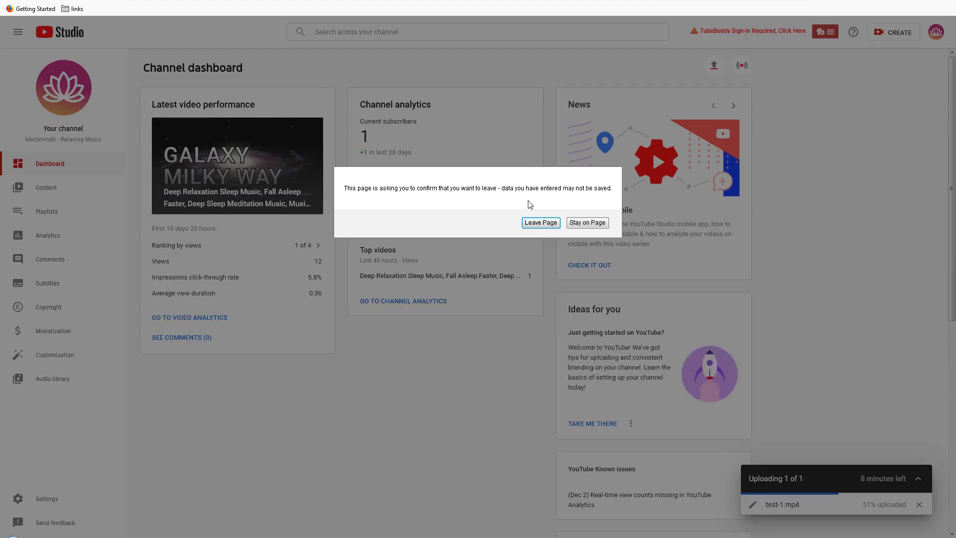
pyautogui.click(550, 223)
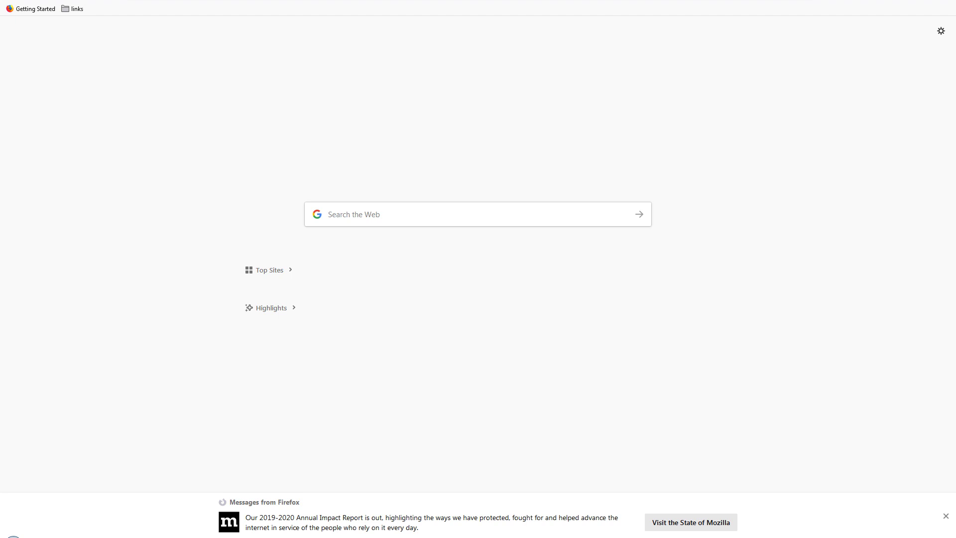
# Disconnect from the friday-host wireless network with the uploading tab closed.
pyautogui.click(896, 537)
pyautogui.click(886, 397)
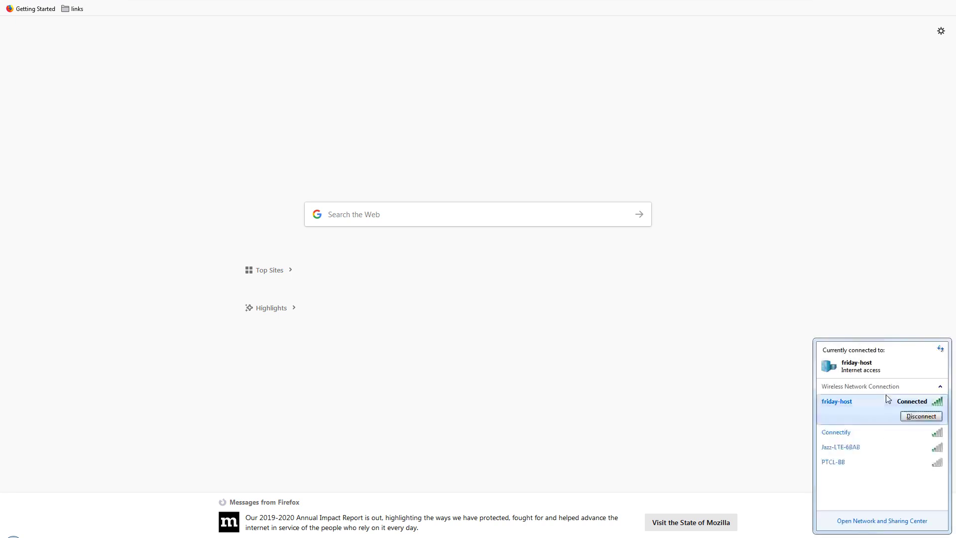
pyautogui.click(920, 417)
pyautogui.click(819, 293)
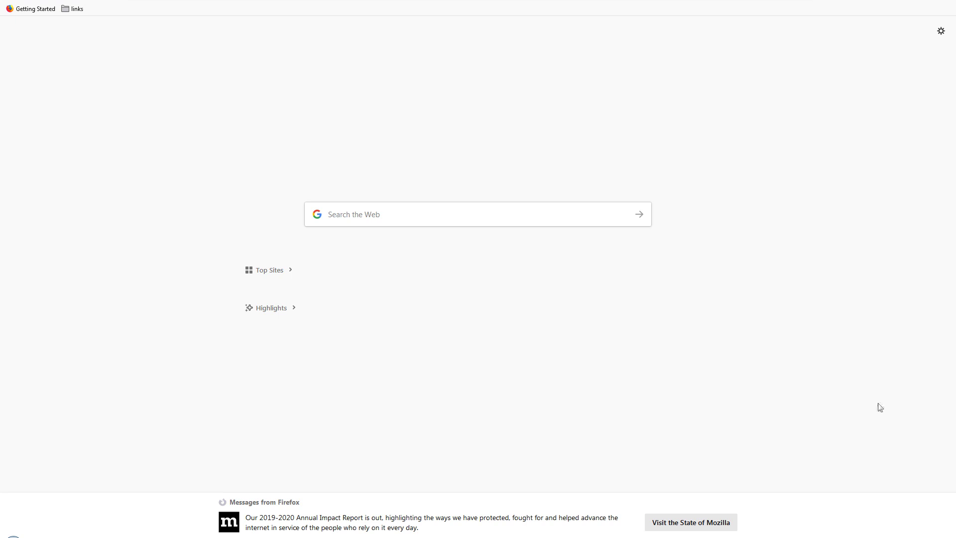
# Reconnect to the friday-host wireless network and check that the connection has internet access.
pyautogui.click(896, 537)
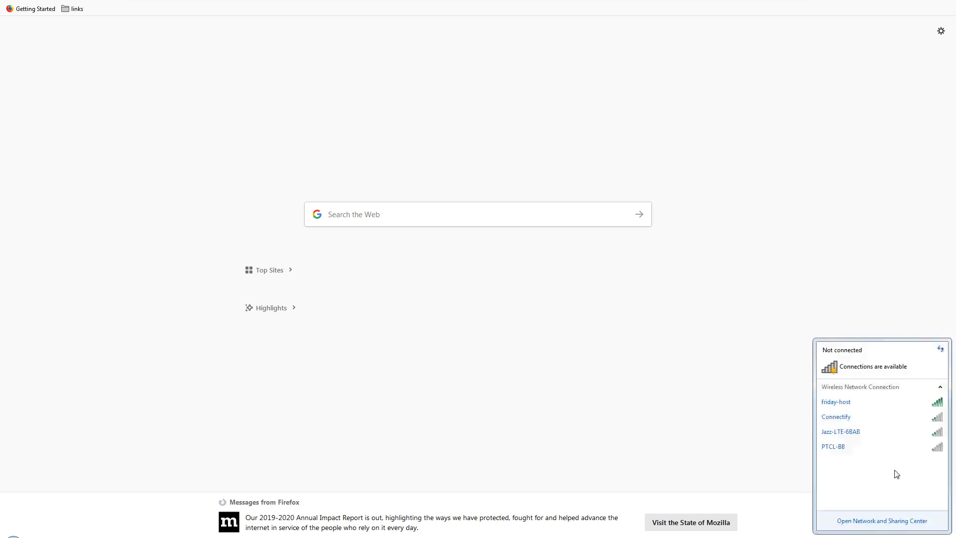
pyautogui.click(894, 404)
pyautogui.click(924, 417)
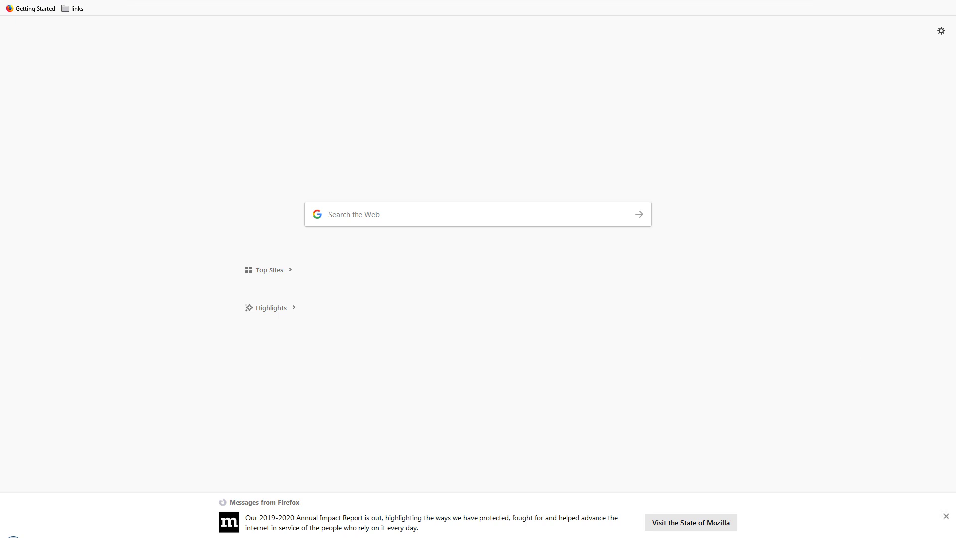
pyautogui.click(894, 533)
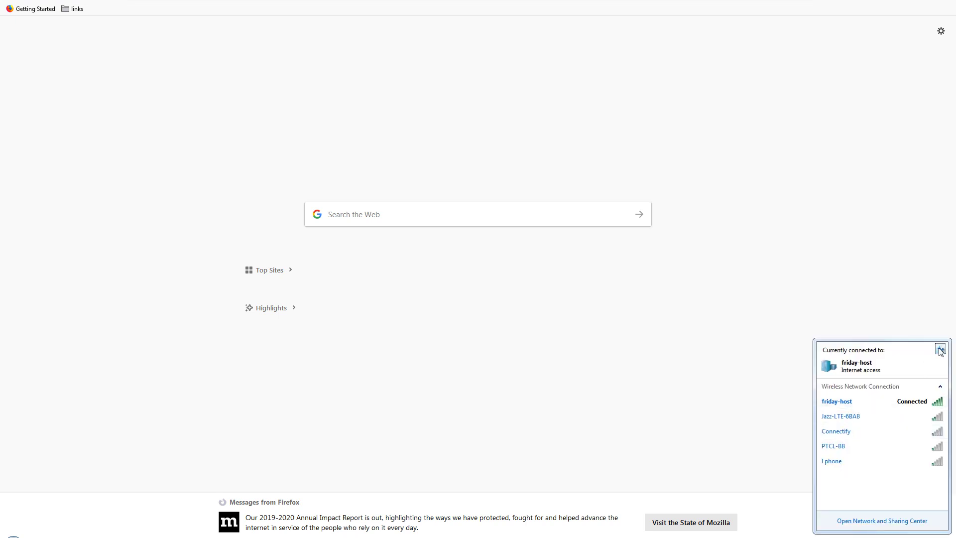
pyautogui.click(865, 294)
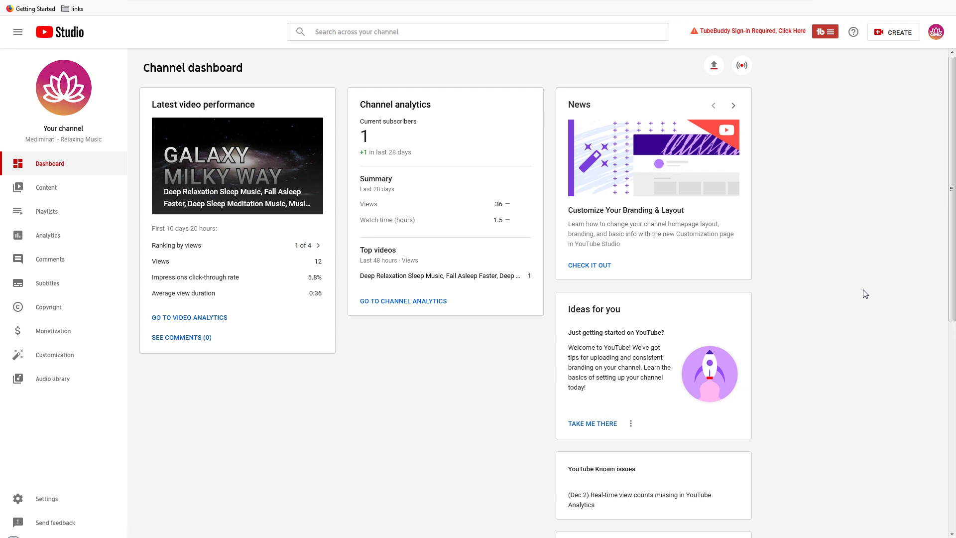
# Reload YouTube Studio and check the status of the interrupted Test One upload in the channel content list.
pyautogui.press('F5')
pyautogui.click(46, 187)
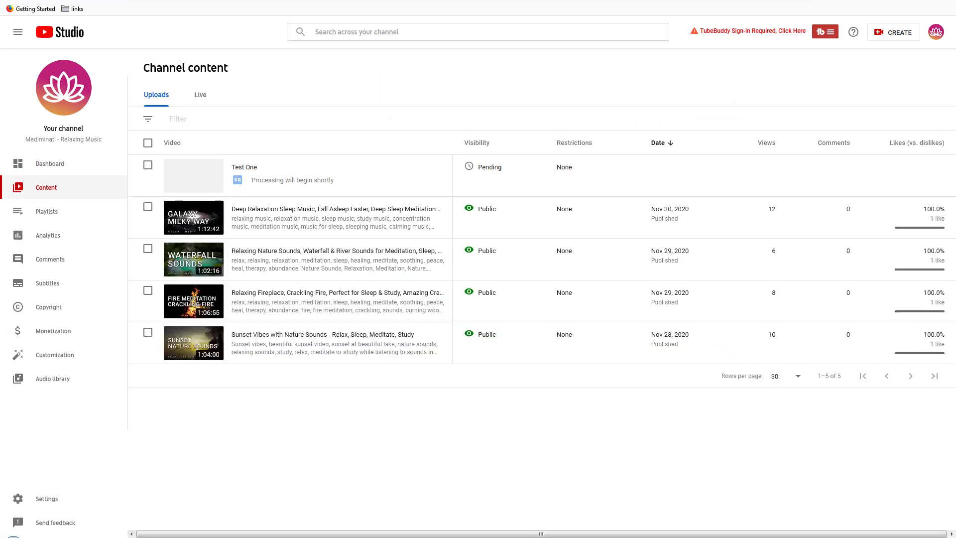
pyautogui.click(50, 163)
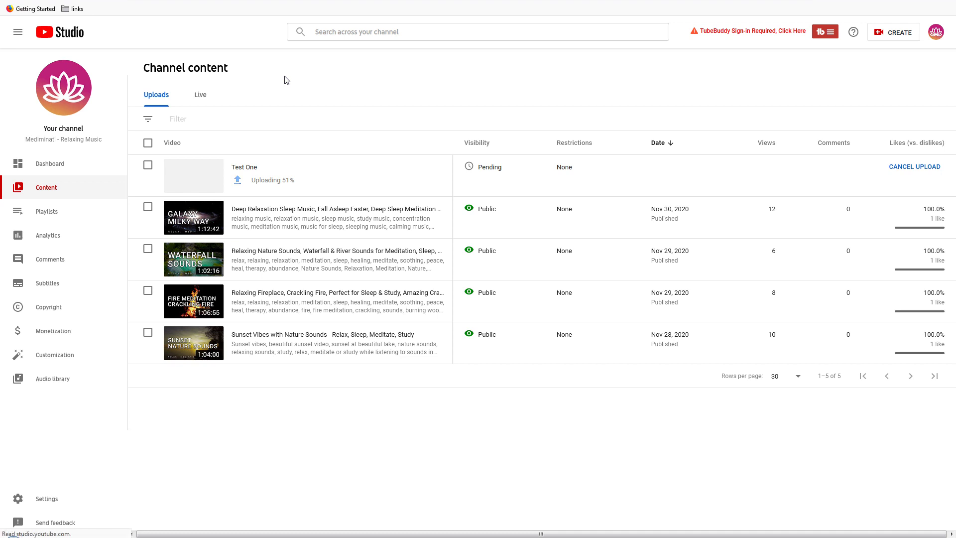
pyautogui.press('F5')
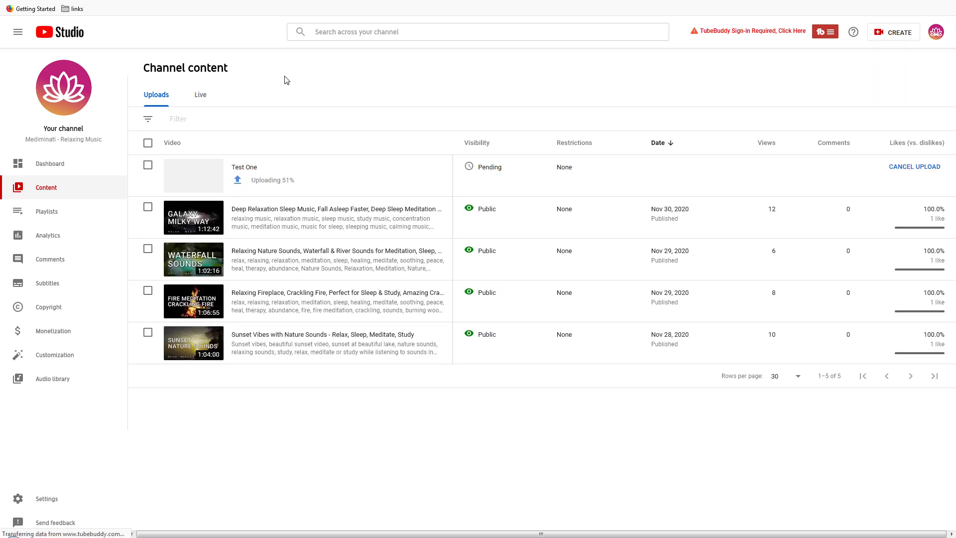
pyautogui.click(50, 163)
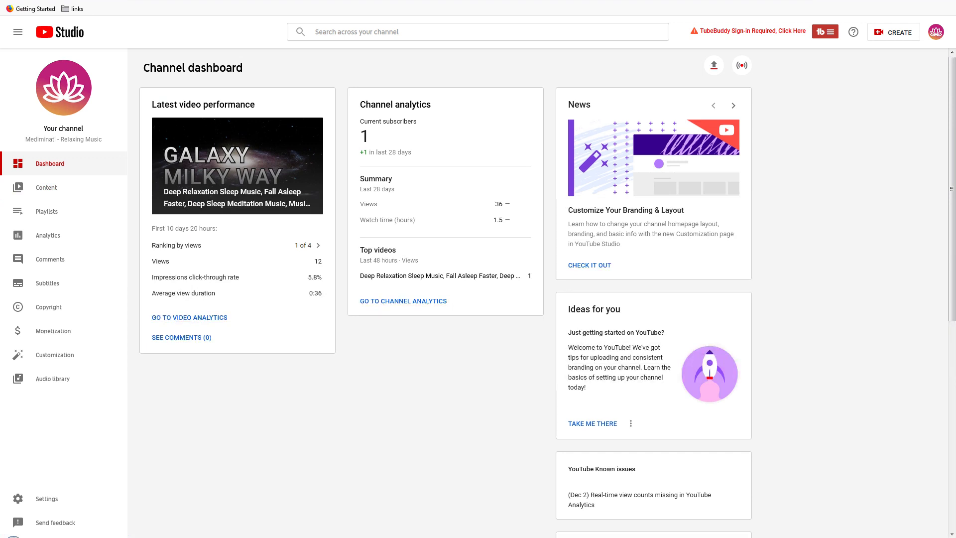
pyautogui.click(46, 187)
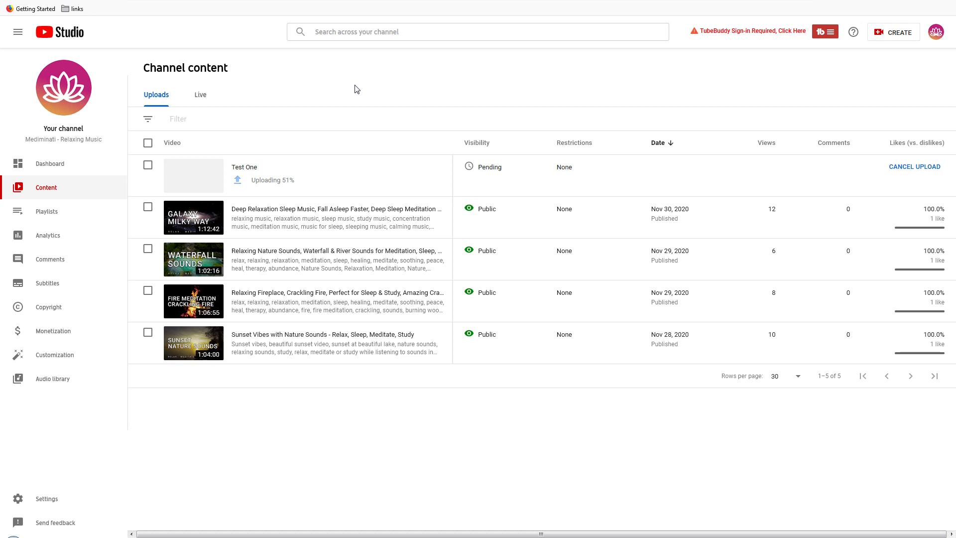
# Resume the interrupted Test One upload by supplying test-1.mp4 again, and dismiss the cancel-upload dialog without cancelling the upload.
pyautogui.click(893, 35)
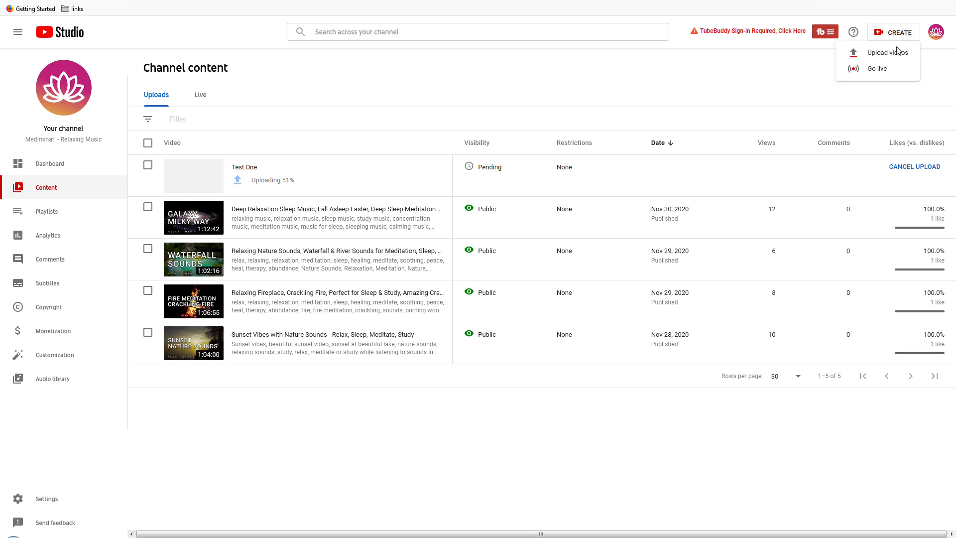
pyautogui.click(895, 56)
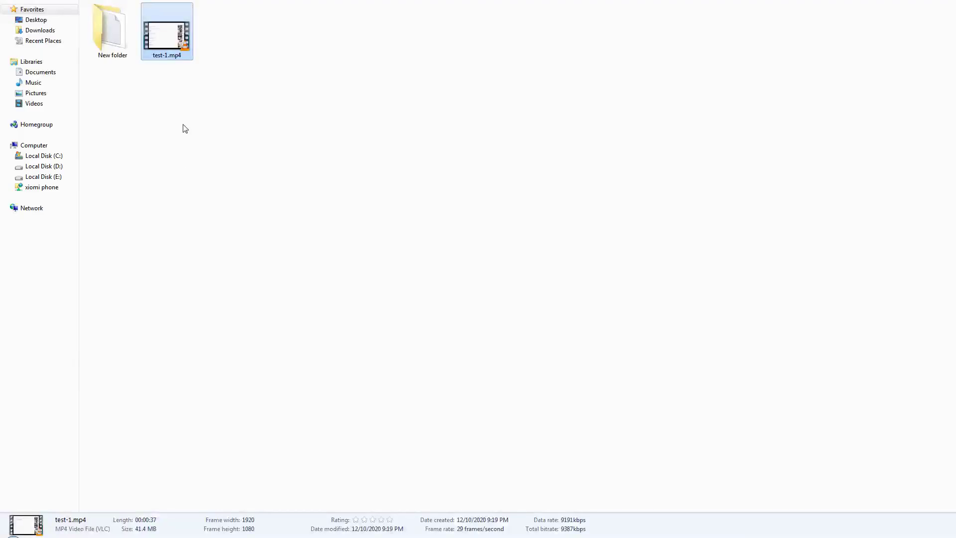
pyautogui.moveTo(167, 32); pyautogui.dragTo(394, 230)
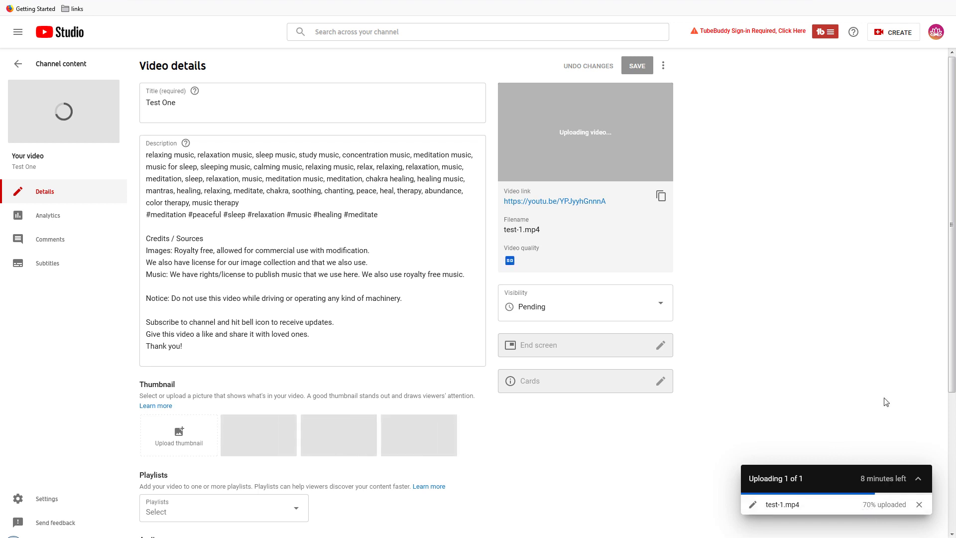
pyautogui.click(919, 504)
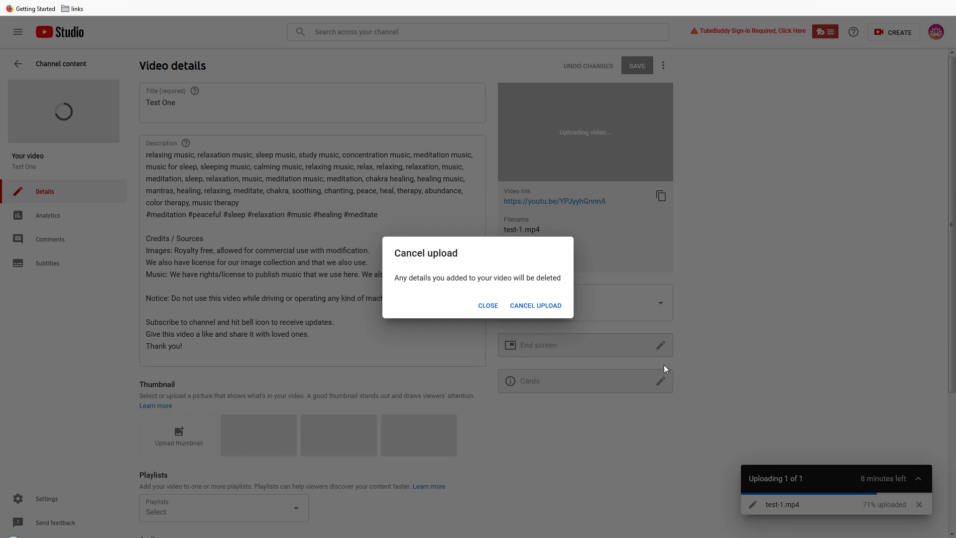
pyautogui.click(488, 307)
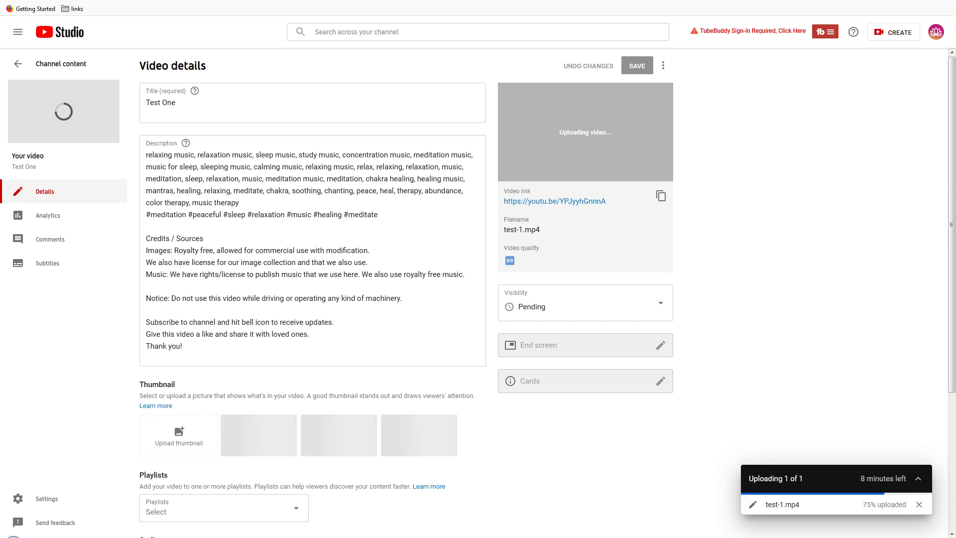
# Leave the Test One details page during the upload and check its status in a reloaded channel content list.
pyautogui.press('F5')
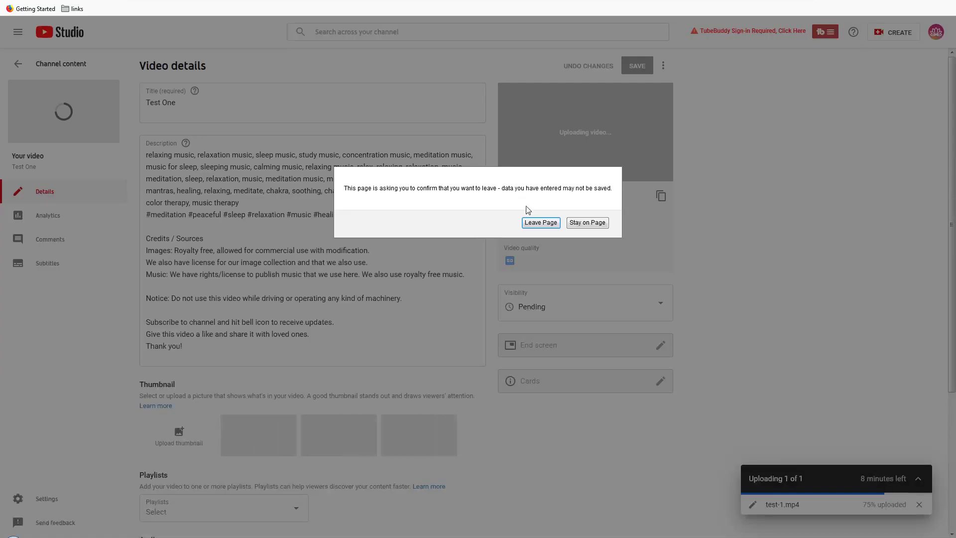
pyautogui.click(538, 223)
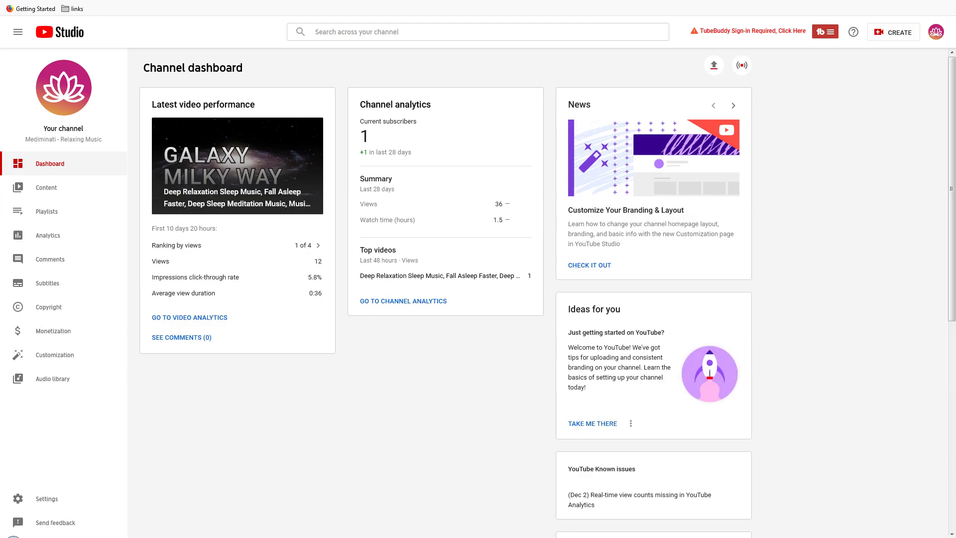
pyautogui.hotkey('ctrl', 't')
pyautogui.hotkey('ctrl', 'shift', 'Tab')
pyautogui.hotkey('ctrl', 'Tab')
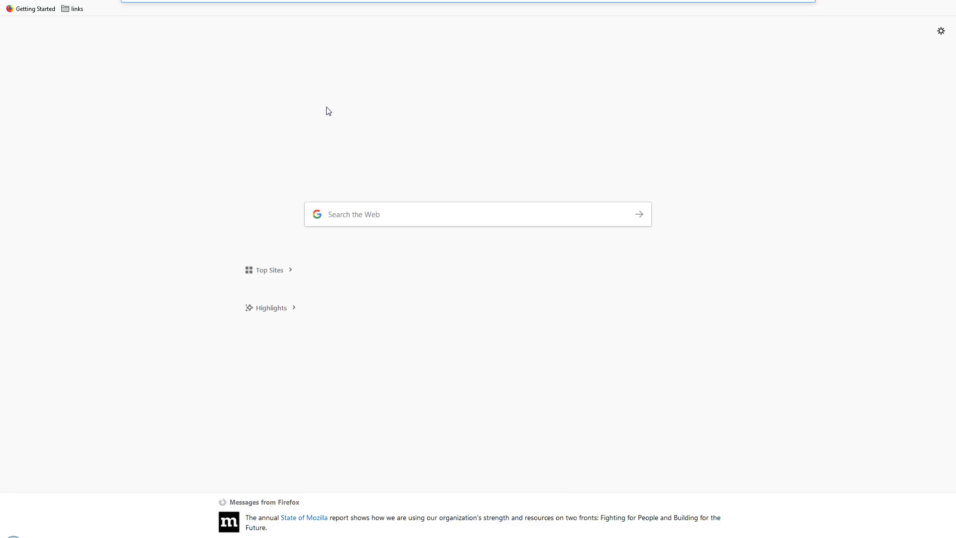
pyautogui.click(328, 110)
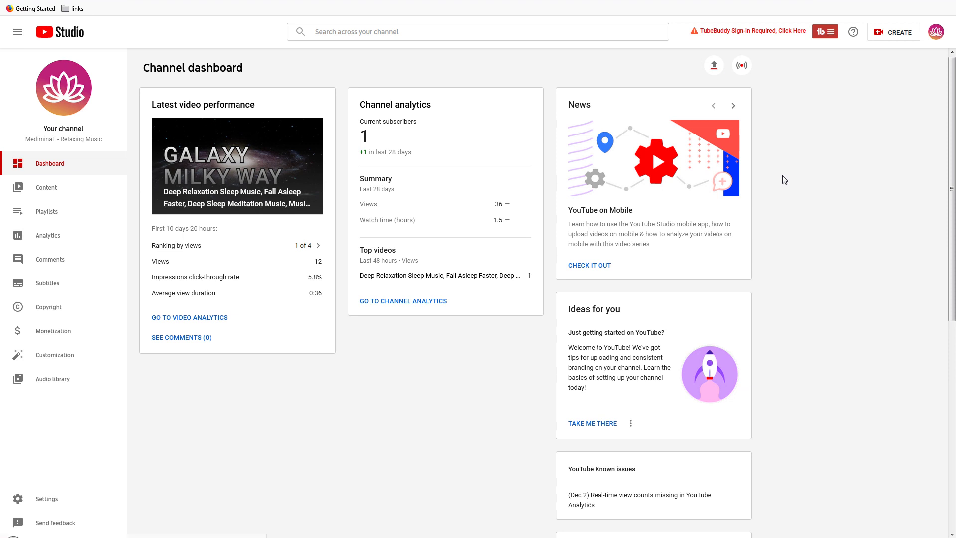
pyautogui.click(45, 189)
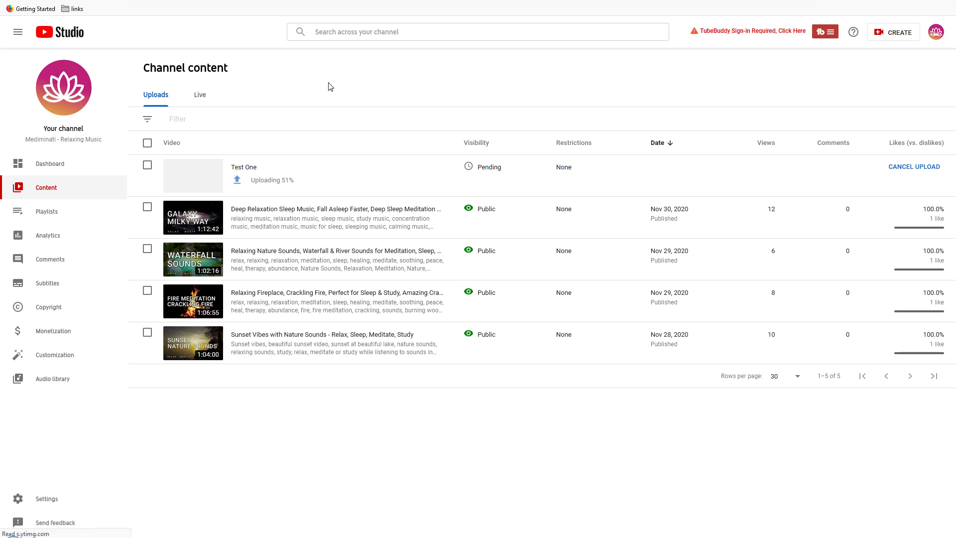
pyautogui.press('F5')
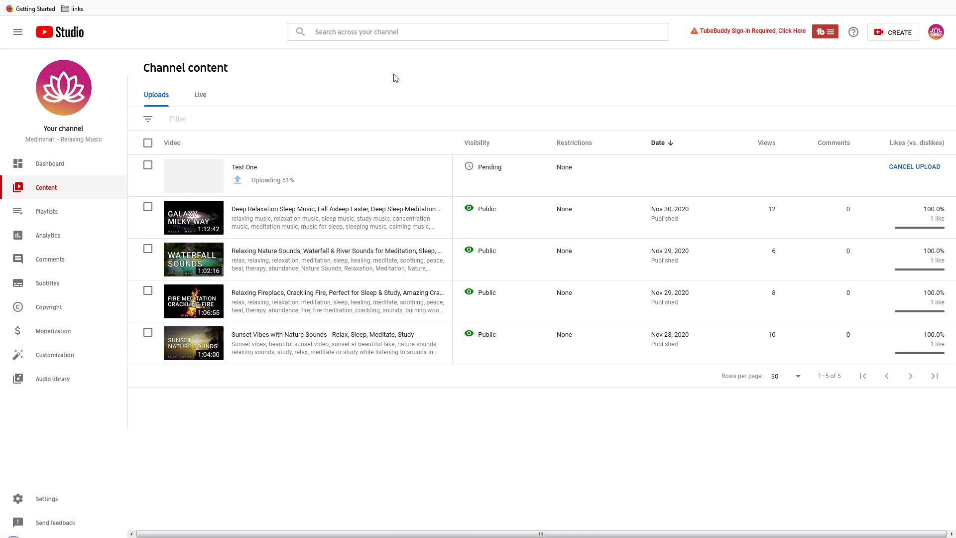
# Supply test-1.mp4 again to finish the Test One upload, and return to the channel content list.
pyautogui.click(888, 33)
pyautogui.click(875, 53)
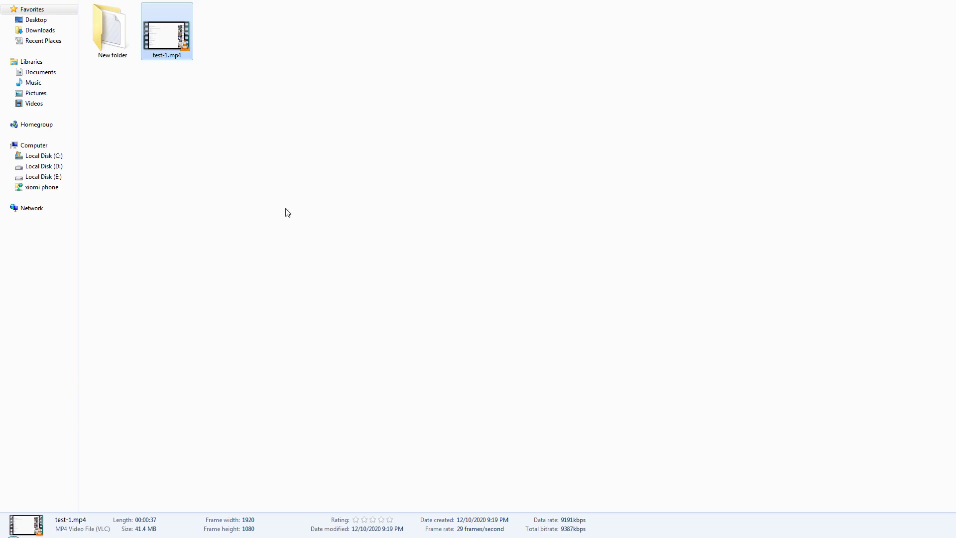
pyautogui.moveTo(170, 39); pyautogui.dragTo(466, 210)
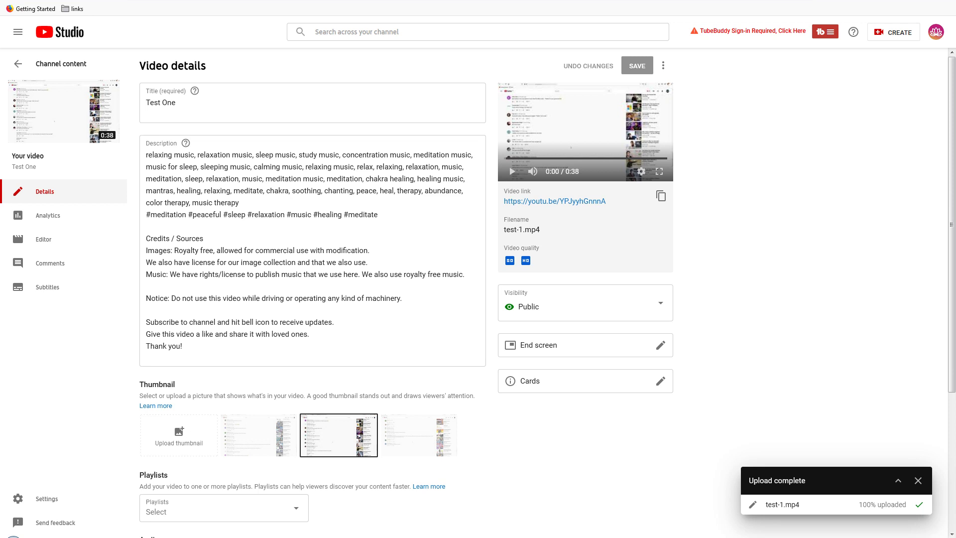
pyautogui.click(62, 65)
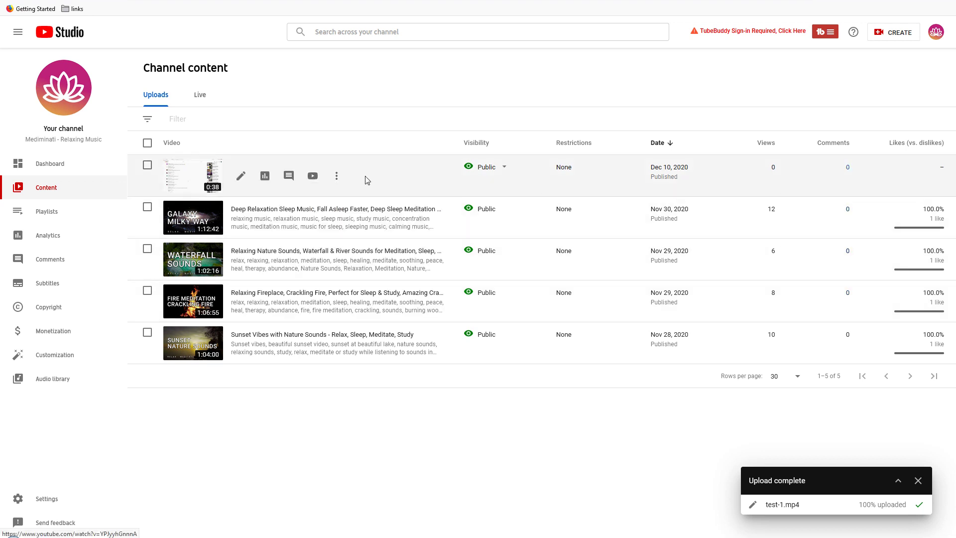